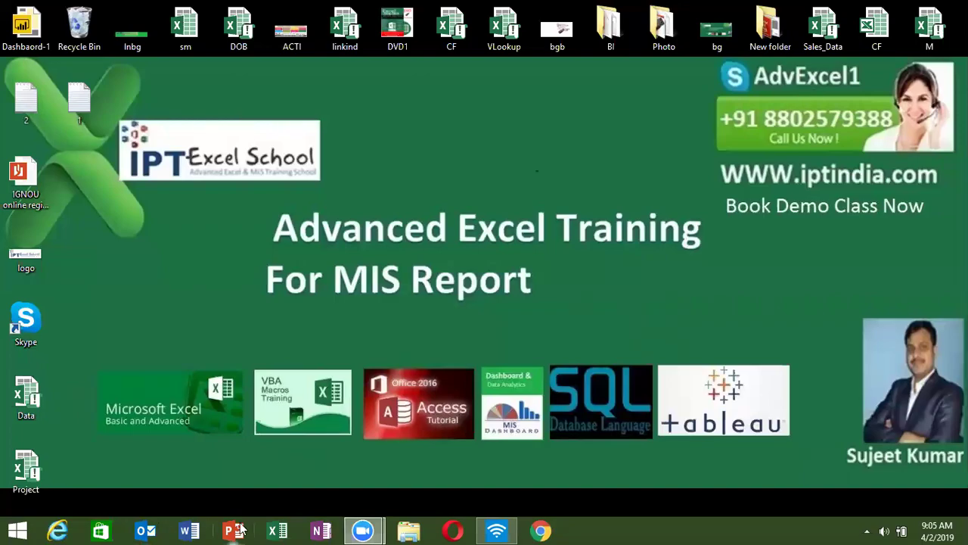
Step: Launch Excel from its taskbar icon to reach the start screen
{"action": "left_click", "coordinate": [279, 531]}
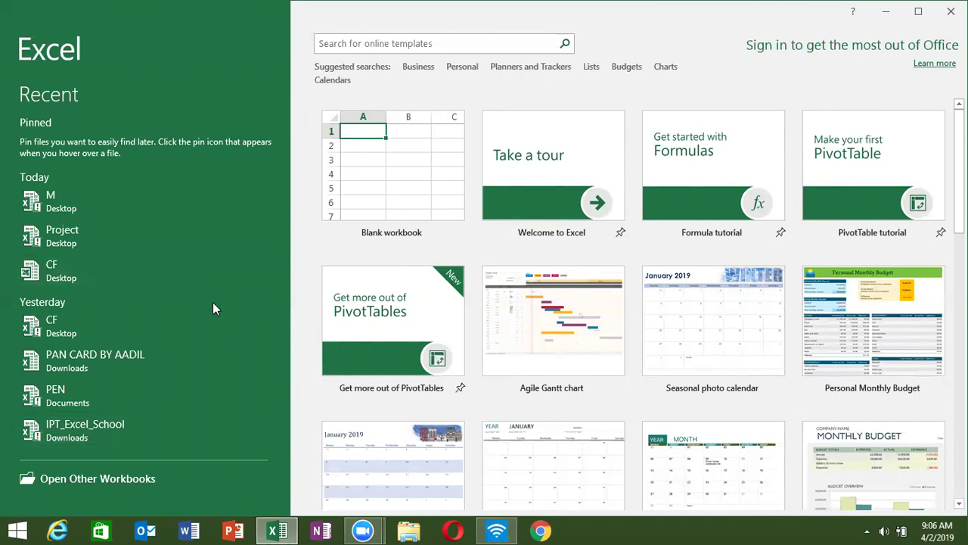
Step: Open CF.xlsm from the Yesterday section of the Recent list
{"action": "left_click", "coordinate": [149, 321]}
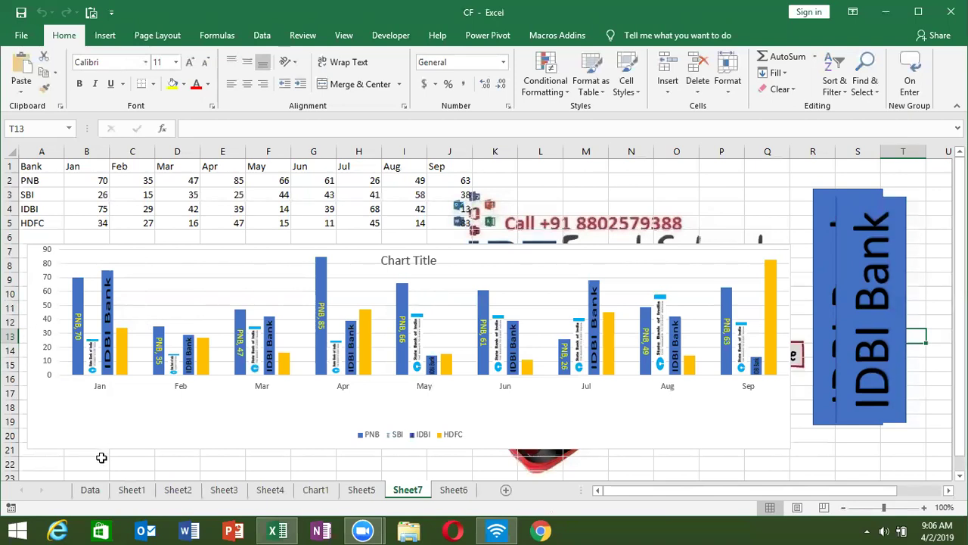
Step: Switch to the Data sheet holding the Zone, City, Product, Qty, MRP and Amt table
{"action": "left_click", "coordinate": [91, 491]}
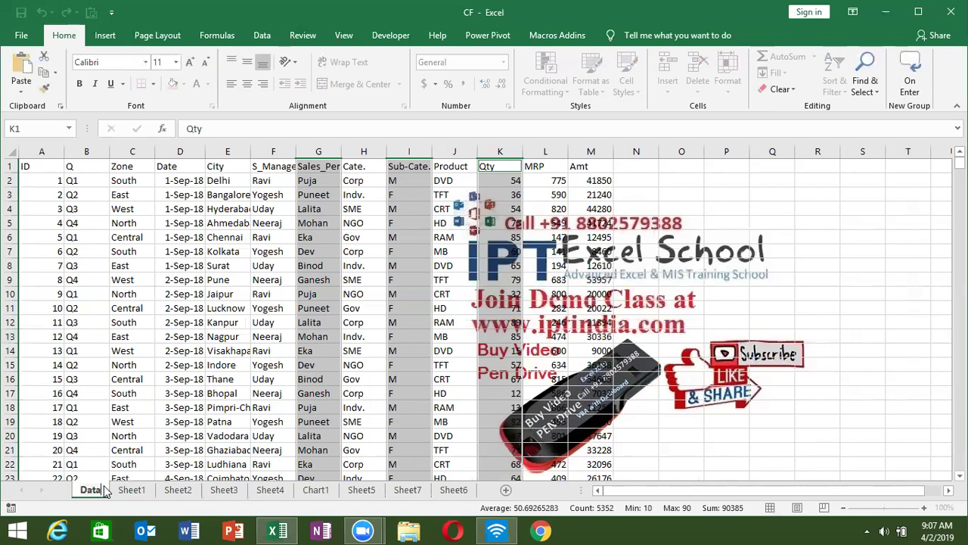
{"action": "left_click", "coordinate": [403, 198]}
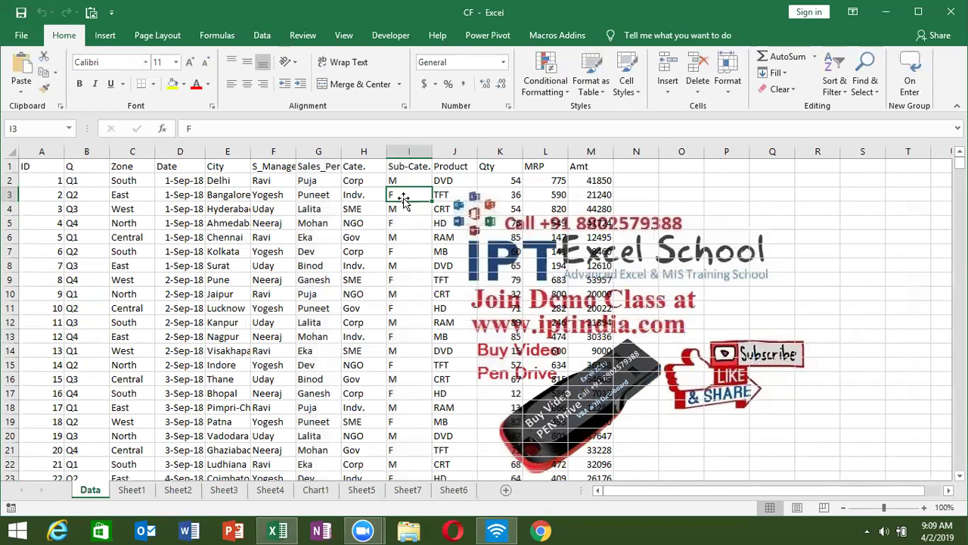
{"action": "key", "text": "Up"}
{"action": "key", "text": "Up"}
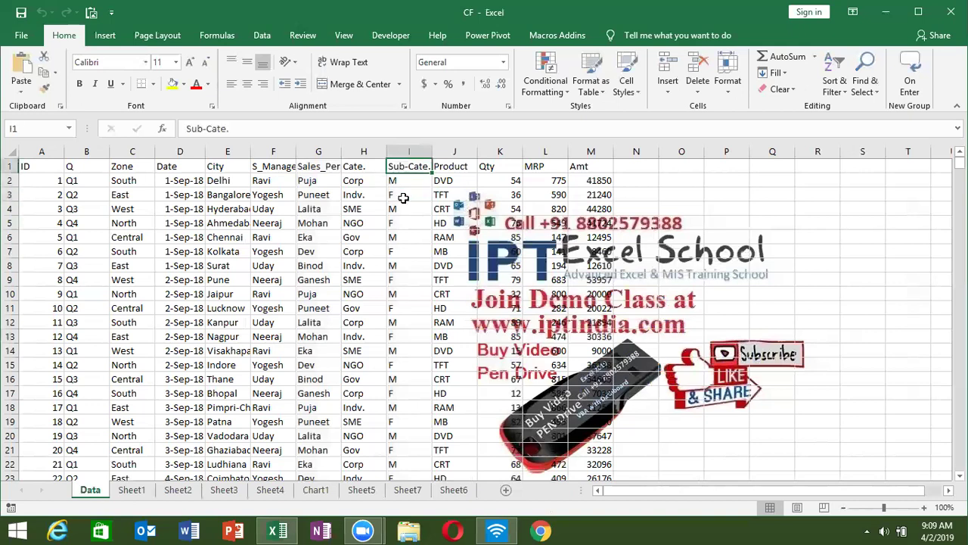
{"action": "key", "text": "Home"}
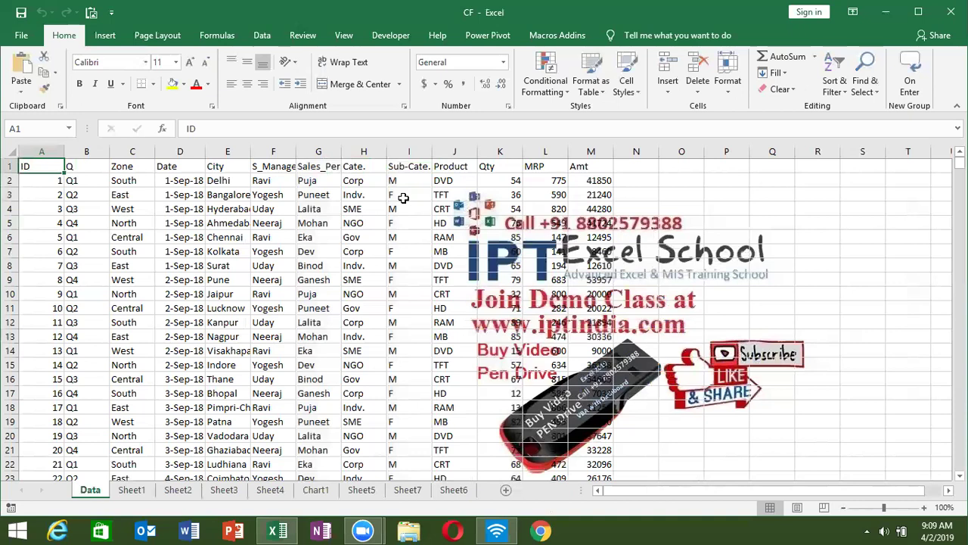
{"action": "key", "text": "Right"}
{"action": "key", "text": "Right"}
{"action": "key", "text": "Right"}
{"action": "key", "text": "Right"}
{"action": "key", "text": "Right"}
{"action": "key", "text": "Right"}
{"action": "key", "text": "Right"}
{"action": "key", "text": "Right"}
{"action": "key", "text": "Right"}
{"action": "key", "text": "Right"}
{"action": "key", "text": "Right"}
{"action": "key", "text": "Right"}
{"action": "key", "text": "Down"}
{"action": "key", "text": "Home"}
{"action": "key", "text": "ctrl+Down"}
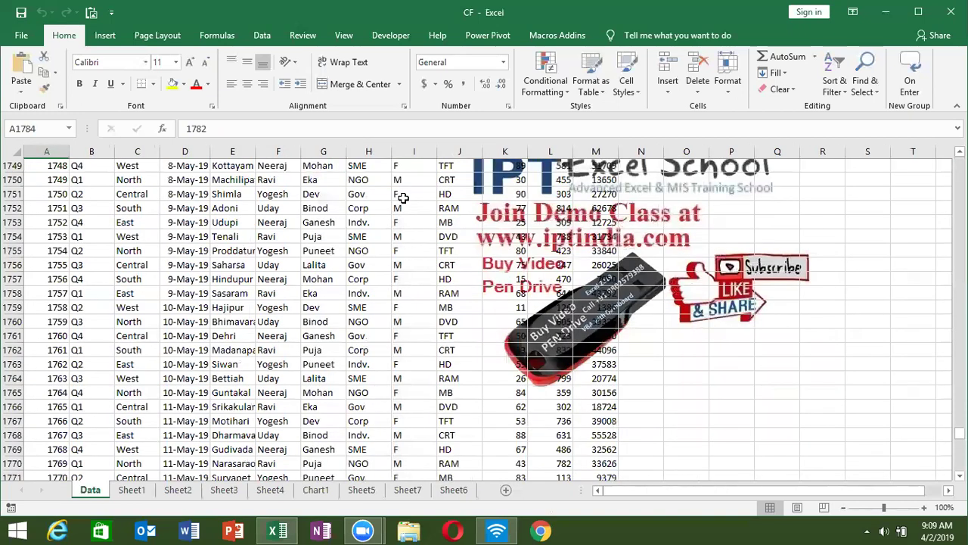
{"action": "key", "text": "ctrl+Up"}
{"action": "key", "text": "Right"}
{"action": "key", "text": "Right"}
{"action": "key", "text": "Right"}
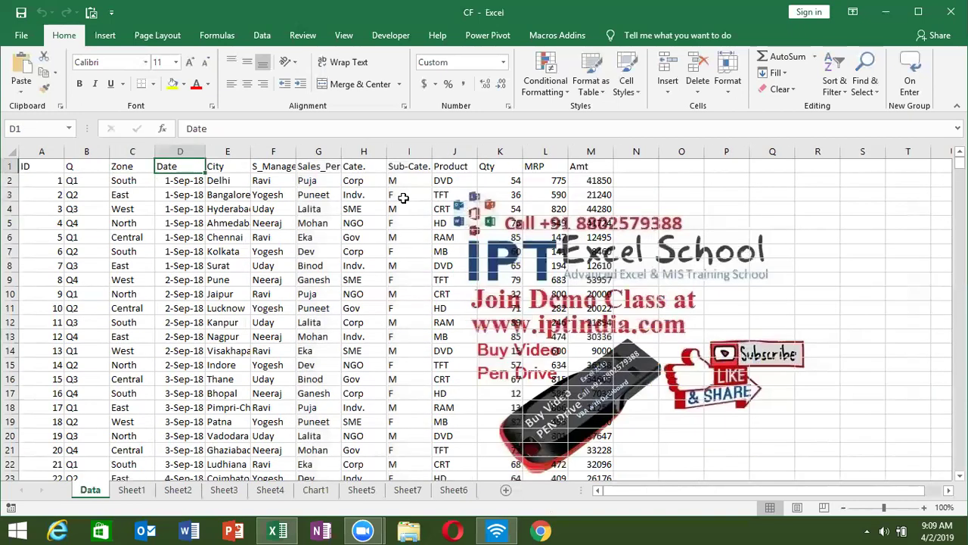
{"action": "key", "text": "Right"}
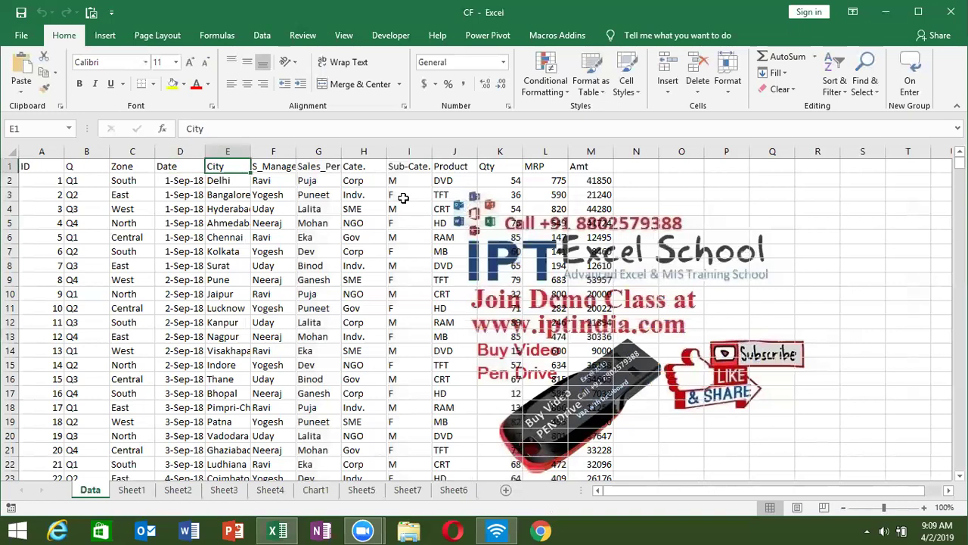
{"action": "key", "text": "Right"}
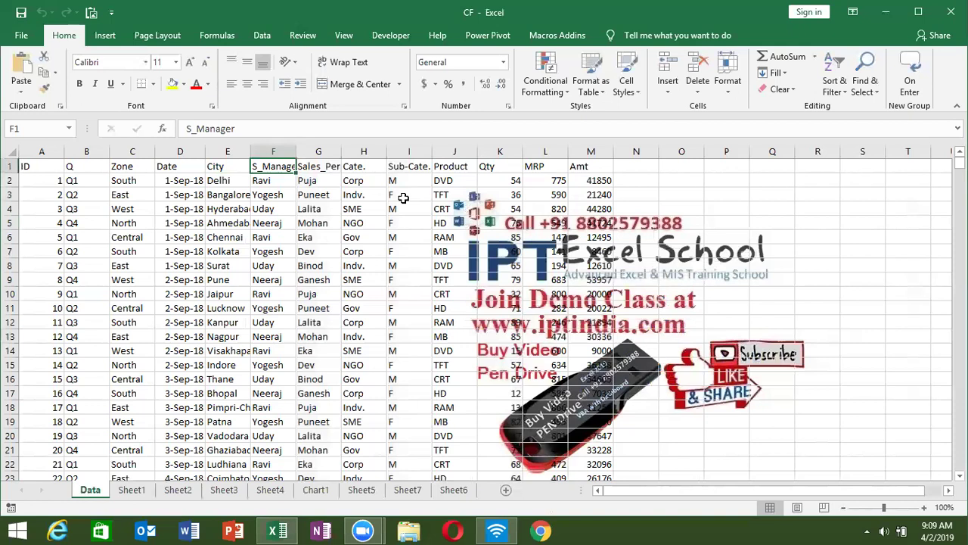
{"action": "key", "text": "Right"}
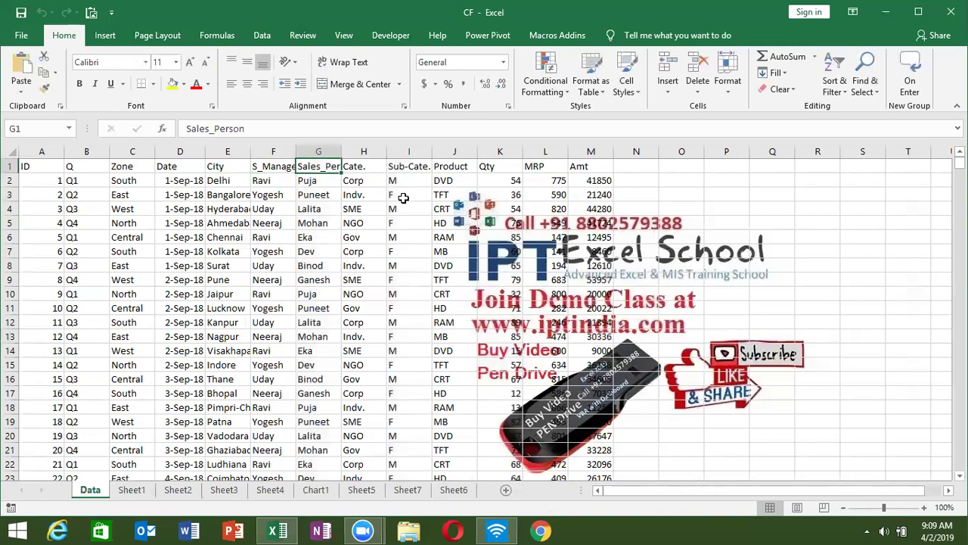
{"action": "key", "text": "Right"}
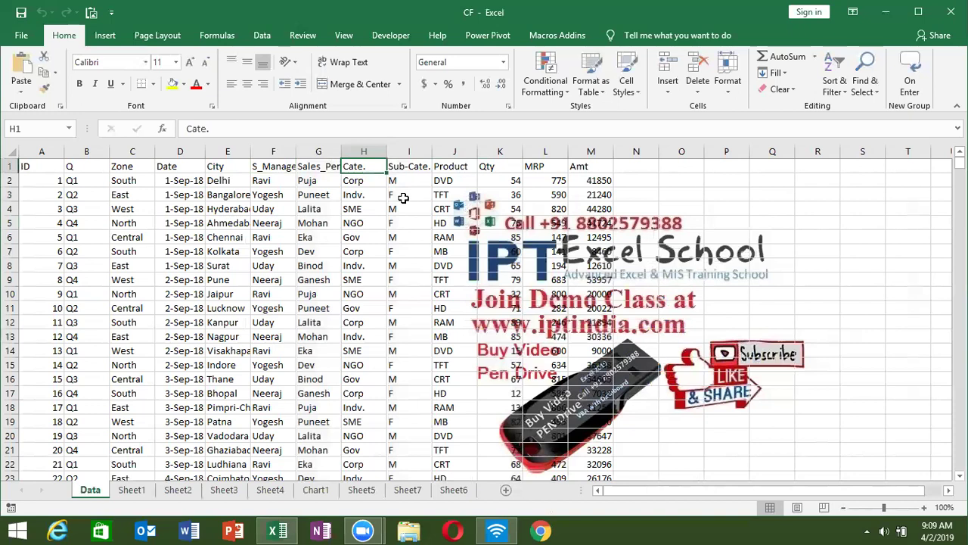
{"action": "key", "text": "Down"}
{"action": "key", "text": "Down"}
{"action": "key", "text": "Down"}
{"action": "key", "text": "Up"}
{"action": "key", "text": "Up"}
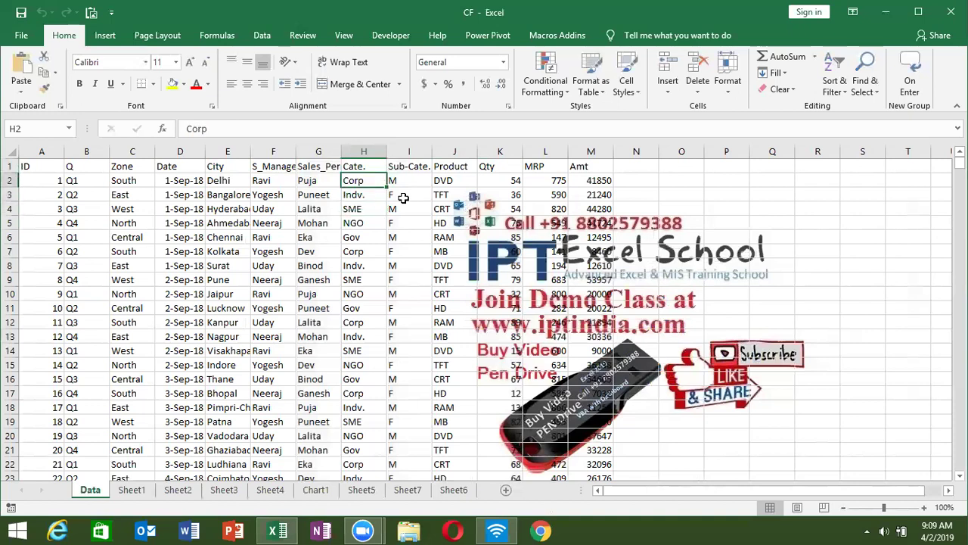
{"action": "key", "text": "Up"}
{"action": "key", "text": "Right"}
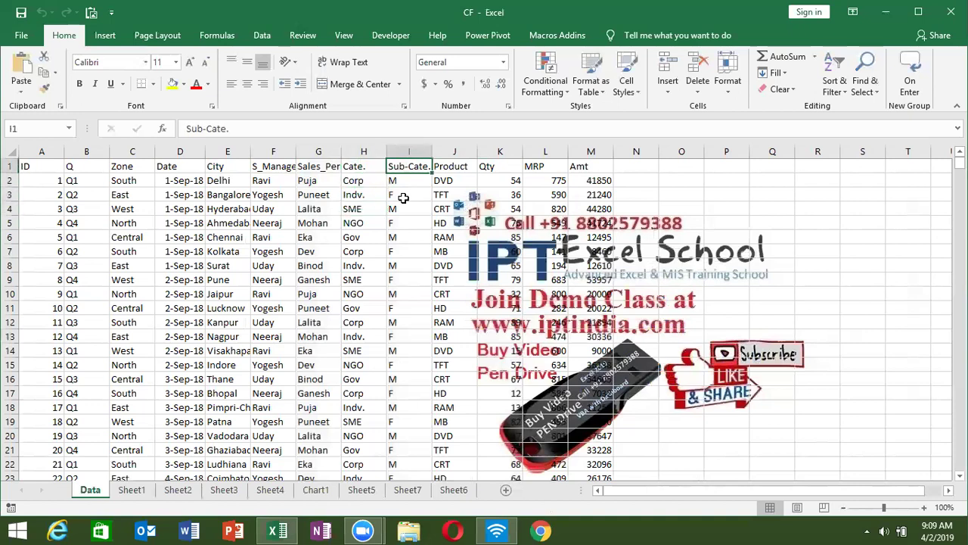
{"action": "key", "text": "Right"}
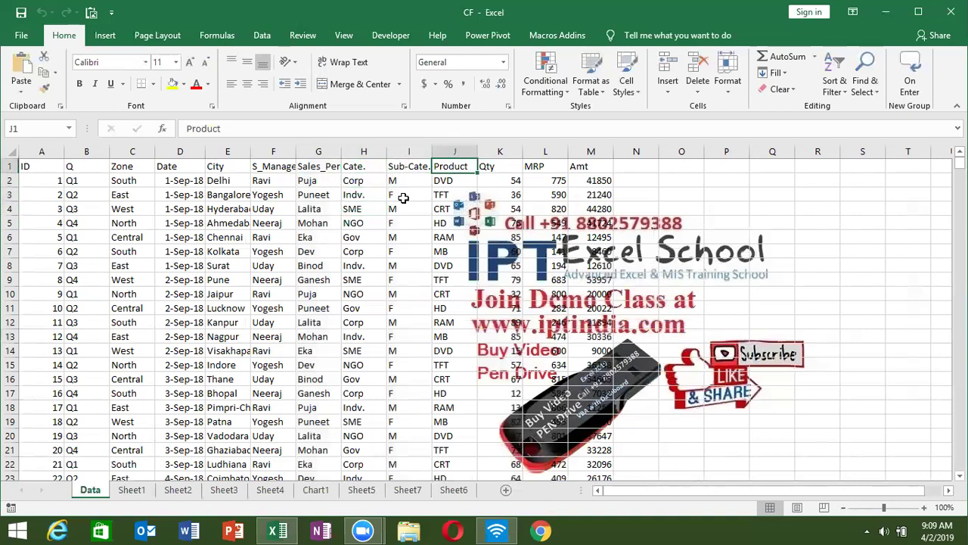
{"action": "key", "text": "Right"}
{"action": "key", "text": "Right"}
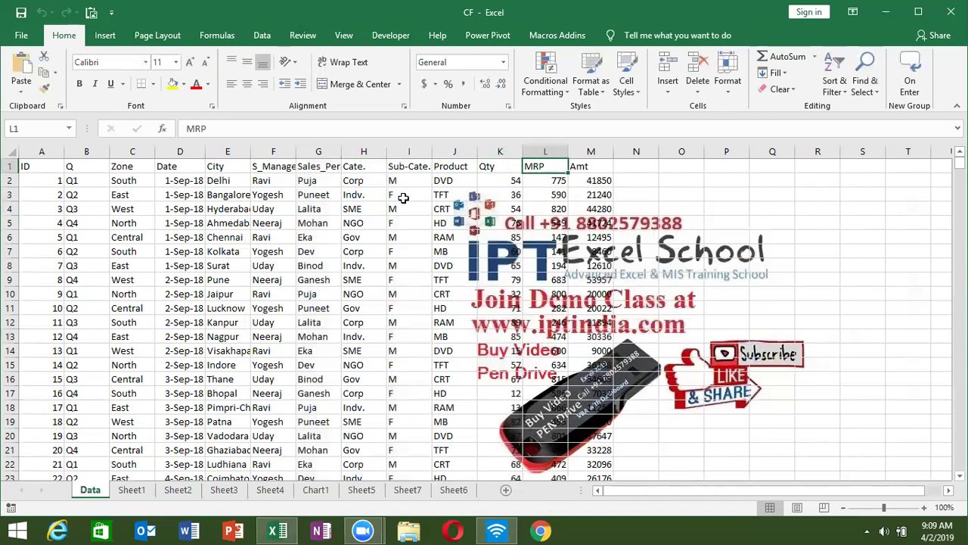
{"action": "key", "text": "Right"}
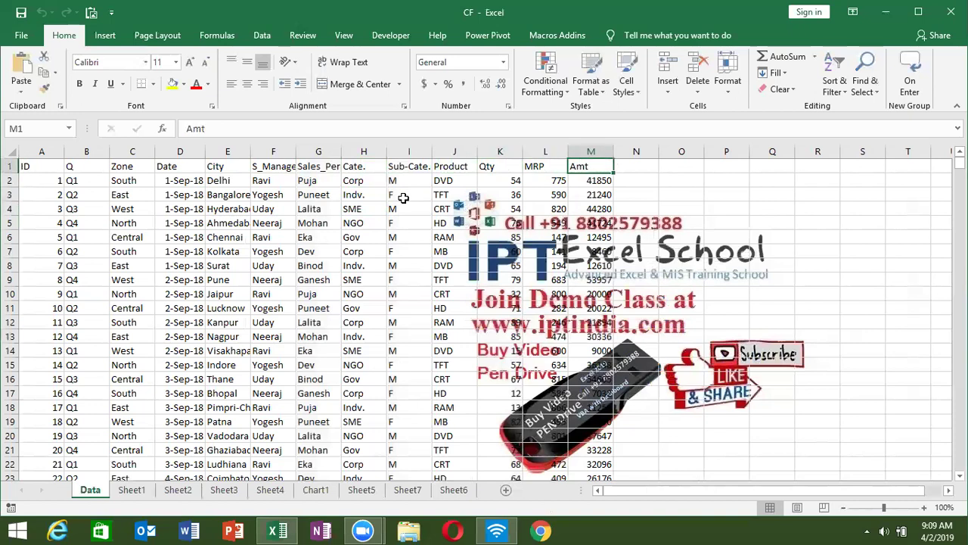
{"action": "key", "text": "ctrl+Left"}
{"action": "key", "text": "ctrl+Right"}
{"action": "key", "text": "ctrl+Left"}
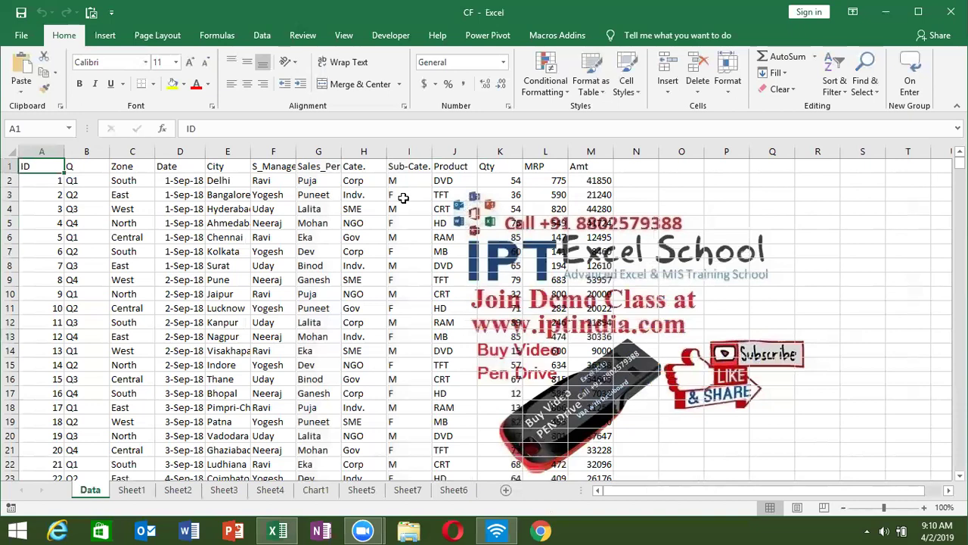
Step: Browse the table's headers and ID column, confirming the data ends at row 1784
{"action": "scroll", "coordinate": [394, 202], "scroll_direction": "down", "scroll_amount": 1}
{"action": "scroll", "coordinate": [392, 202], "scroll_direction": "up", "scroll_amount": 1}
{"action": "key", "text": "Right"}
{"action": "key", "text": "Right"}
{"action": "key", "text": "Right"}
{"action": "key", "text": "Right"}
{"action": "key", "text": "Right"}
{"action": "key", "text": "Home"}
{"action": "key", "text": "Down"}
{"action": "key", "text": "Down"}
{"action": "key", "text": "Down"}
{"action": "key", "text": "Down"}
{"action": "key", "text": "Down"}
{"action": "key", "text": "Down"}
{"action": "key", "text": "ctrl+Home"}
{"action": "key", "text": "Down"}
{"action": "key", "text": "Down"}
{"action": "key", "text": "Down"}
{"action": "key", "text": "Down"}
{"action": "key", "text": "Down"}
{"action": "key", "text": "Down"}
{"action": "key", "text": "Down"}
{"action": "key", "text": "ctrl+Down"}
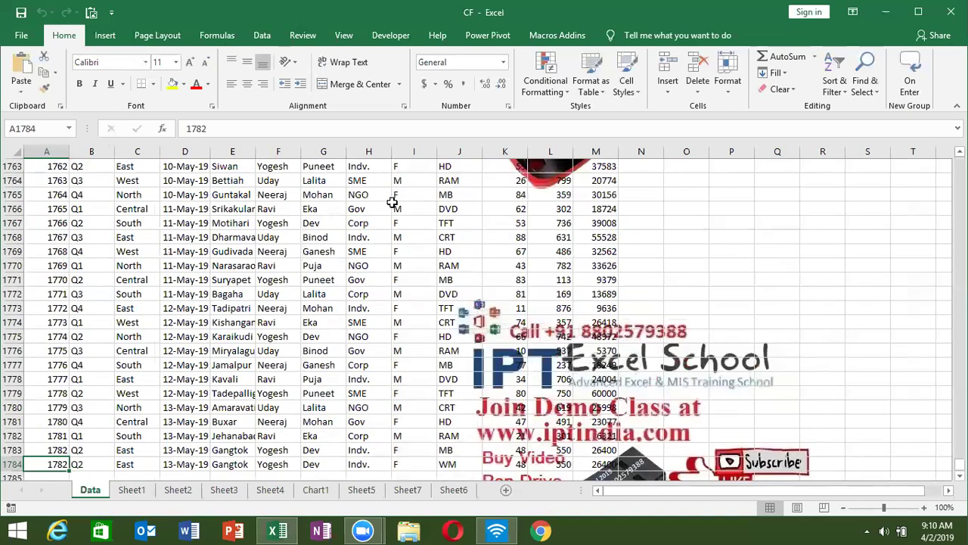
{"action": "key", "text": "ctrl+Home"}
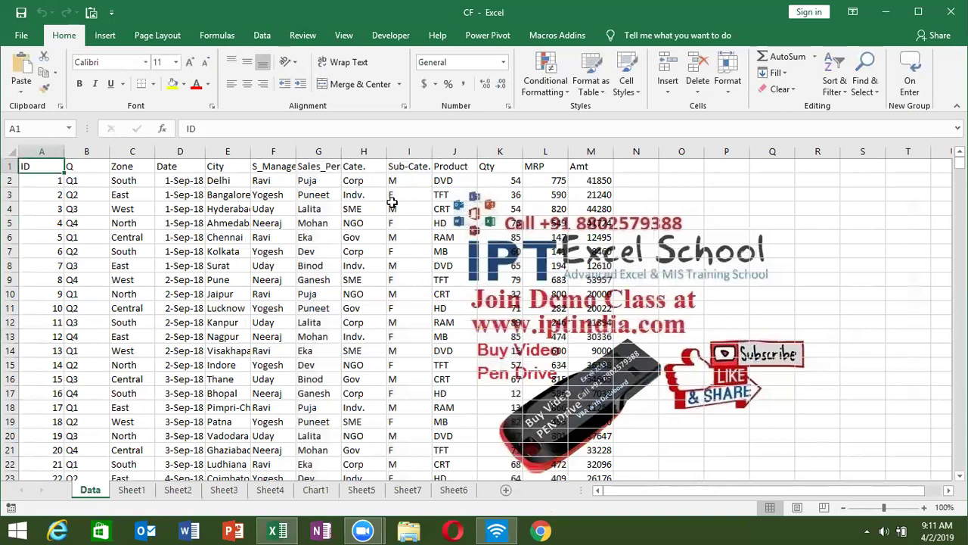
Step: Inspect the header row around the Sales_Person column
{"action": "scroll", "coordinate": [392, 201], "scroll_direction": "down", "scroll_amount": 1}
{"action": "scroll", "coordinate": [392, 202], "scroll_direction": "up", "scroll_amount": 1}
{"action": "key", "text": "Down"}
{"action": "key", "text": "Down"}
{"action": "key", "text": "Up"}
{"action": "key", "text": "Up"}
{"action": "key", "text": "Right"}
{"action": "key", "text": "Right"}
{"action": "key", "text": "Right"}
{"action": "key", "text": "Right"}
{"action": "key", "text": "Right"}
{"action": "key", "text": "Right"}
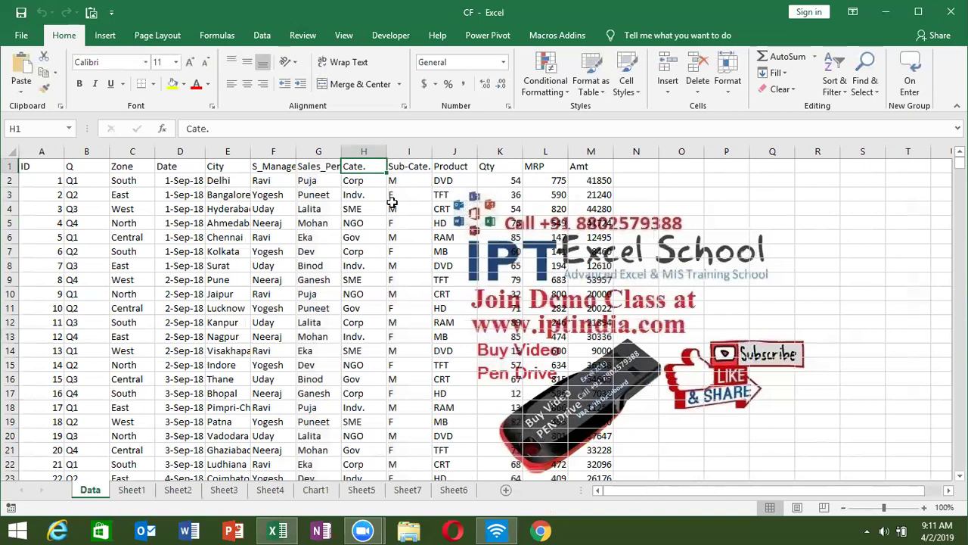
Step: Select the whole sales table A1:M1784, from the header row down to row 1784
{"action": "left_click", "coordinate": [289, 182]}
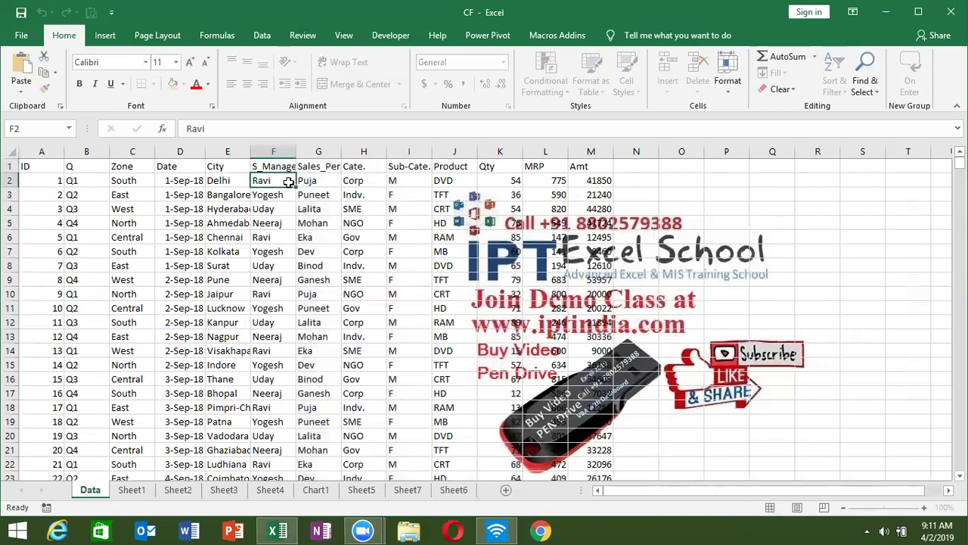
{"action": "key", "text": "Up"}
{"action": "key", "text": "Left"}
{"action": "key", "text": "Left"}
{"action": "key", "text": "Left"}
{"action": "key", "text": "Left"}
{"action": "key", "text": "ctrl+shift+Right"}
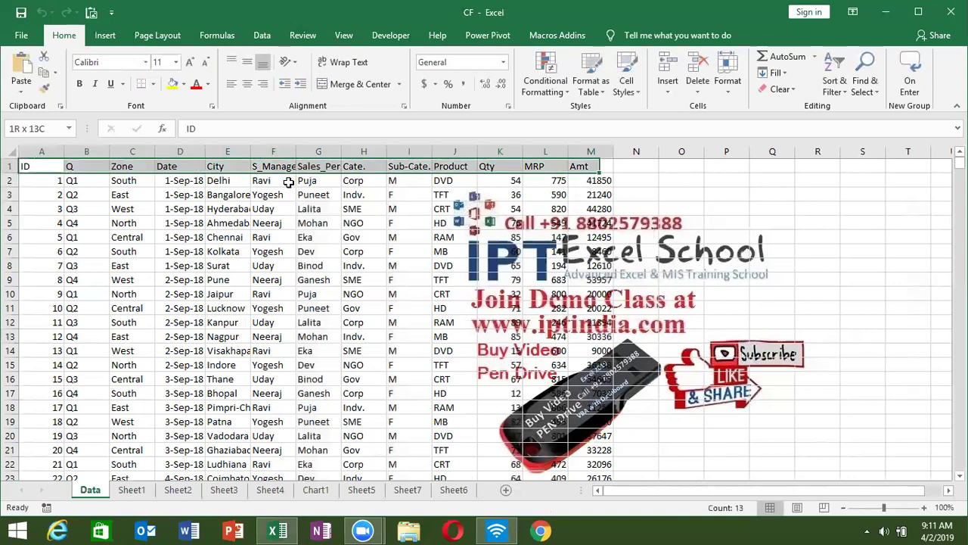
{"action": "key", "text": "ctrl+shift+Down"}
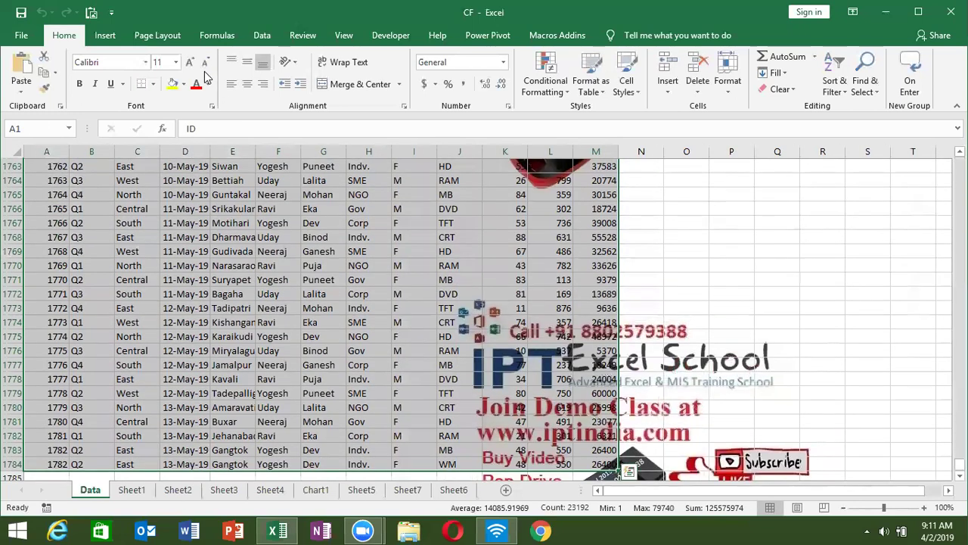
Step: Preview the Recommended PivotTables suggestions from the Insert ribbon, then close them without inserting one
{"action": "left_click", "coordinate": [103, 36]}
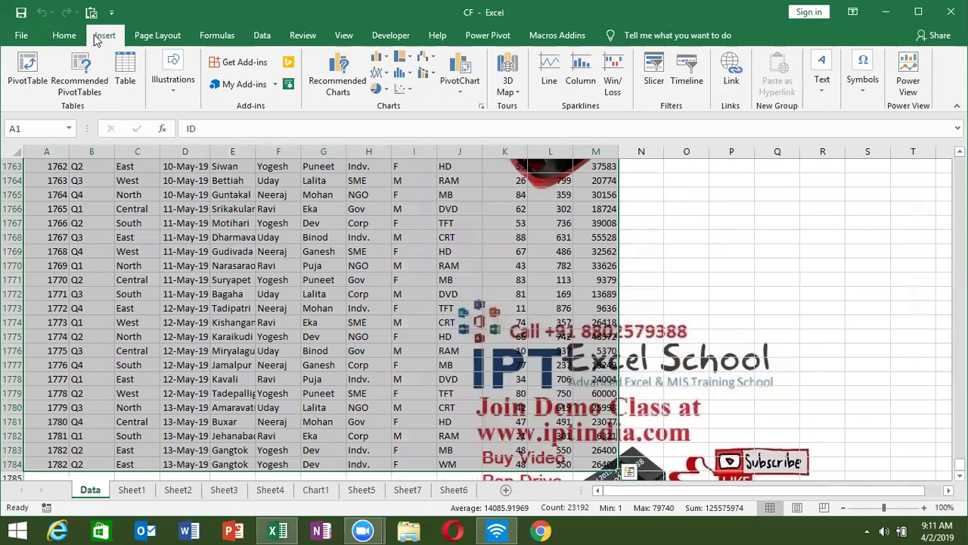
{"action": "left_click", "coordinate": [65, 78]}
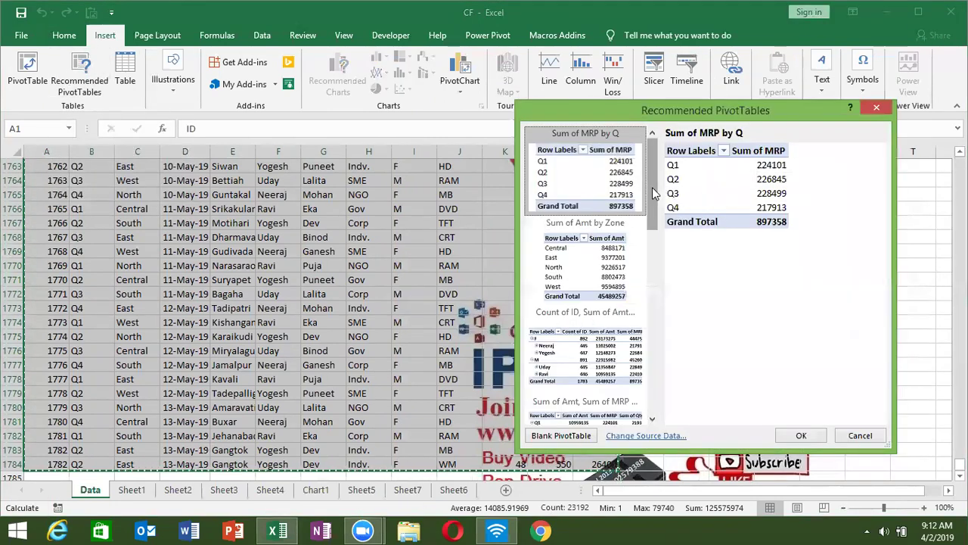
{"action": "mouse_move", "coordinate": [651, 187]}
{"action": "left_mouse_down"}
{"action": "mouse_move", "coordinate": [648, 350]}
{"action": "mouse_move", "coordinate": [647, 166]}
{"action": "left_mouse_up"}
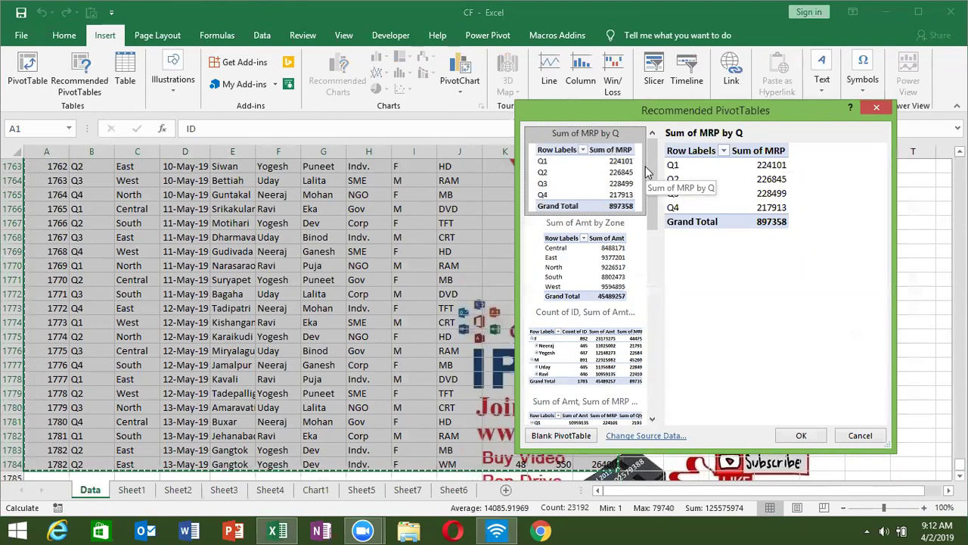
{"action": "mouse_move", "coordinate": [652, 174]}
{"action": "left_mouse_down"}
{"action": "mouse_move", "coordinate": [654, 356]}
{"action": "mouse_move", "coordinate": [649, 225]}
{"action": "left_mouse_up"}
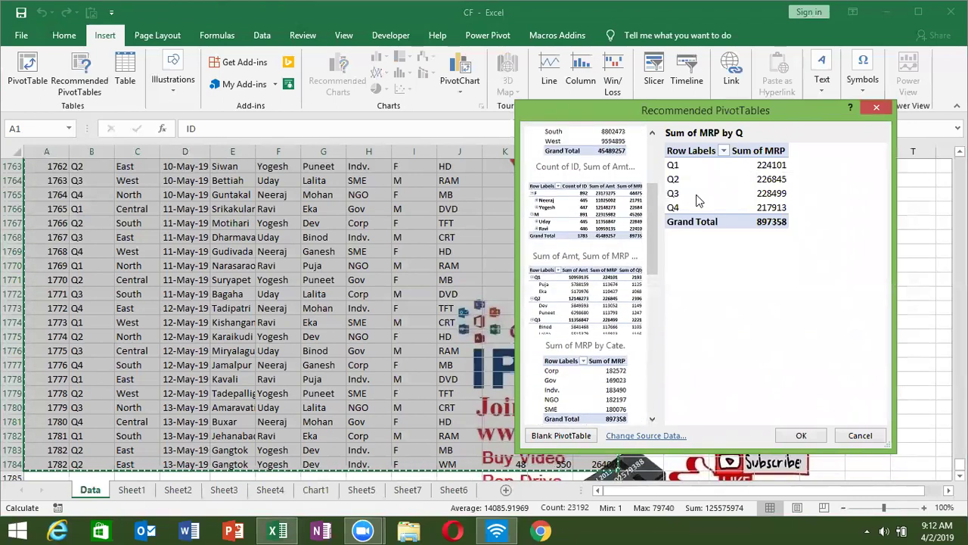
{"action": "key", "text": "Escape"}
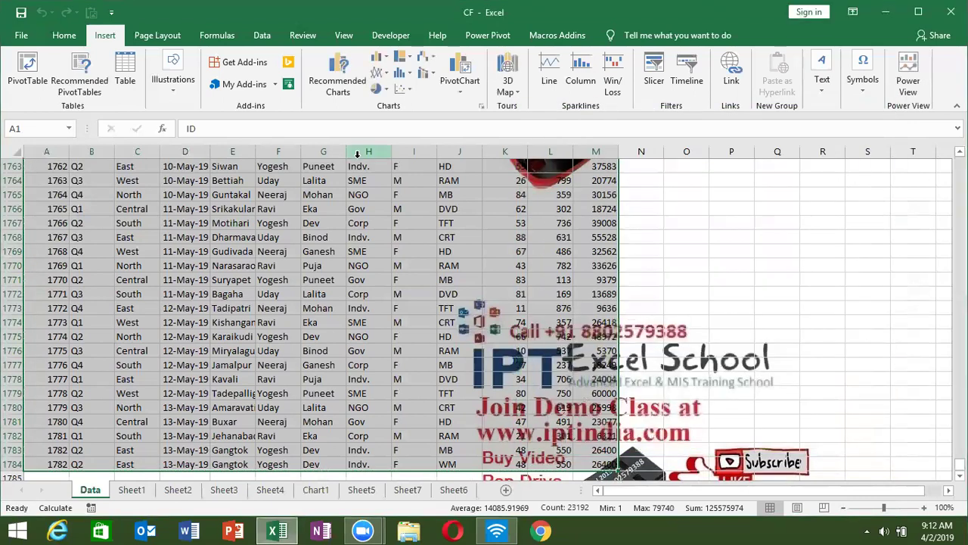
Step: Insert a PivotTable from Data!$A$1:$M$1784 on a new worksheet, Sheet8, and try adding Zone
{"action": "left_click", "coordinate": [27, 80]}
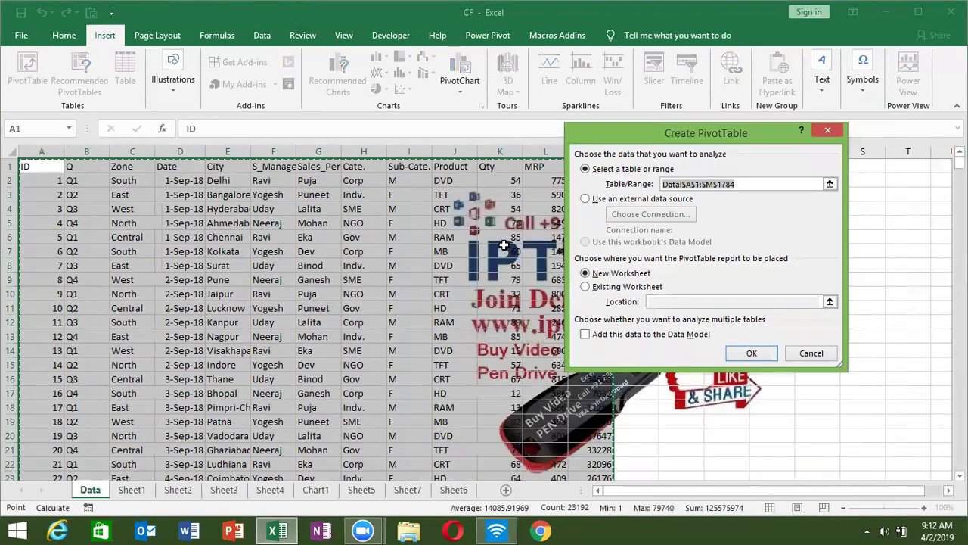
{"action": "left_click", "coordinate": [745, 356]}
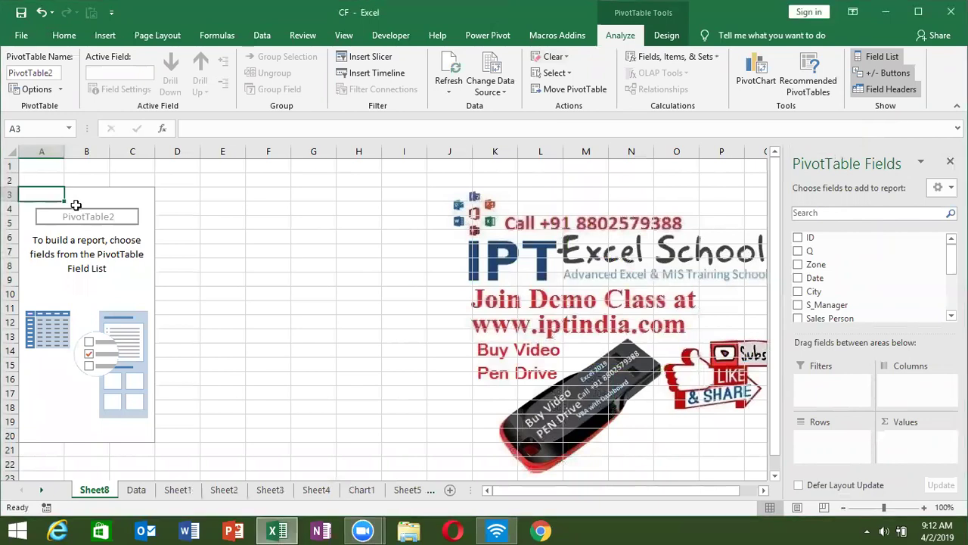
{"action": "left_click_drag", "start_coordinate": [951, 257], "coordinate": [951, 297]}
{"action": "scroll", "coordinate": [871, 274], "scroll_direction": "up", "scroll_amount": 3}
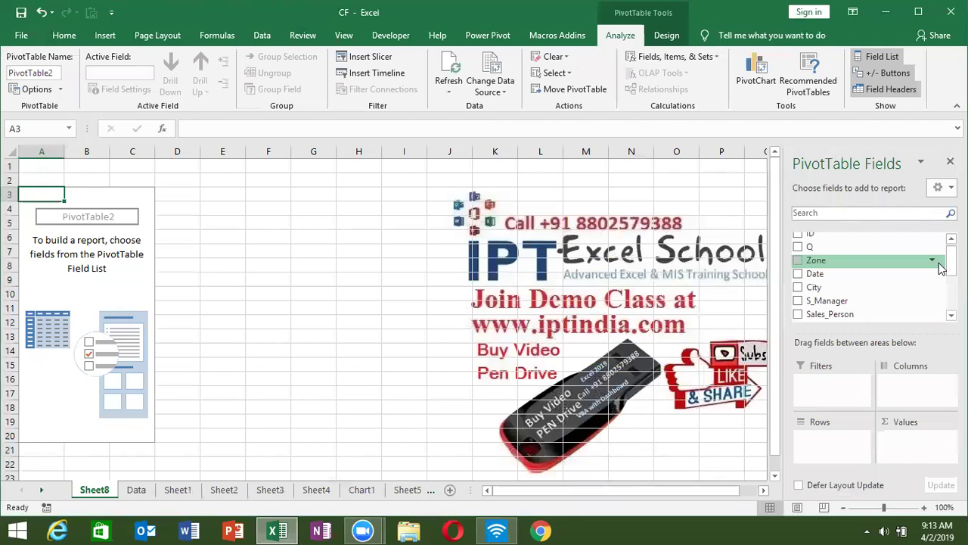
{"action": "left_click_drag", "start_coordinate": [940, 268], "coordinate": [854, 411]}
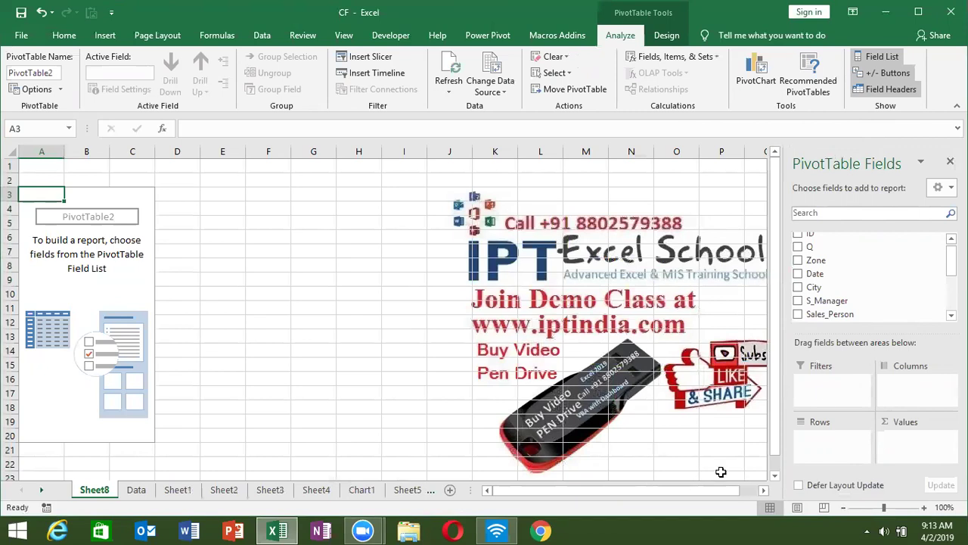
{"action": "left_click", "coordinate": [135, 490]}
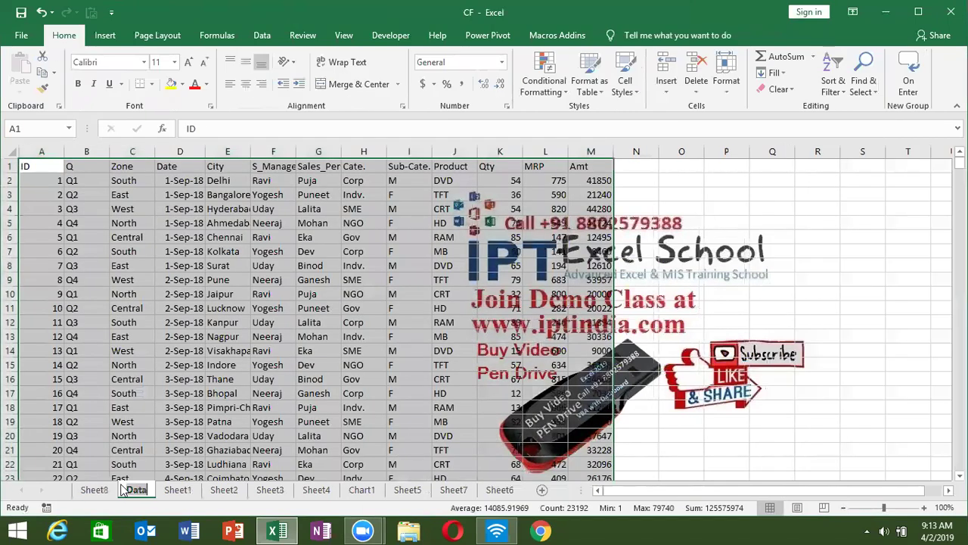
{"action": "left_click", "coordinate": [315, 334]}
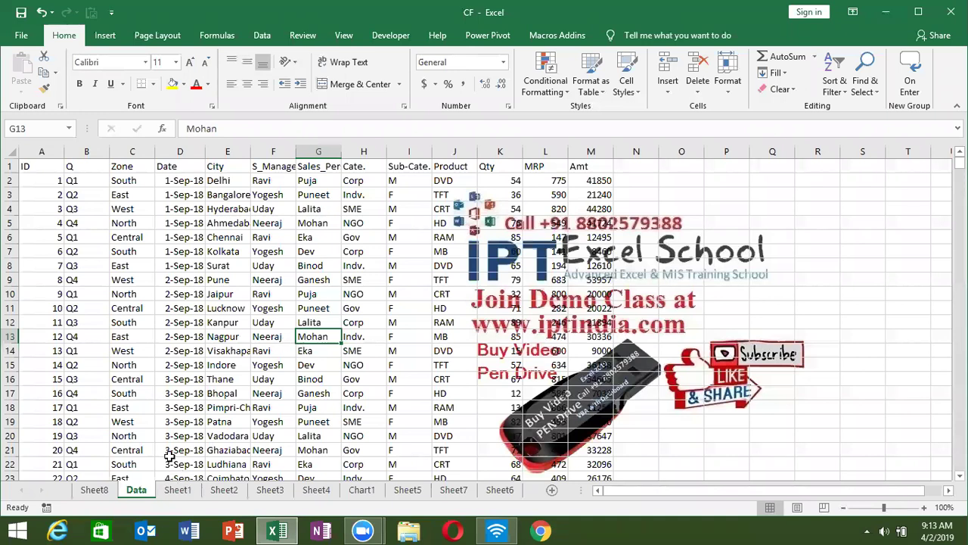
{"action": "left_click", "coordinate": [96, 492]}
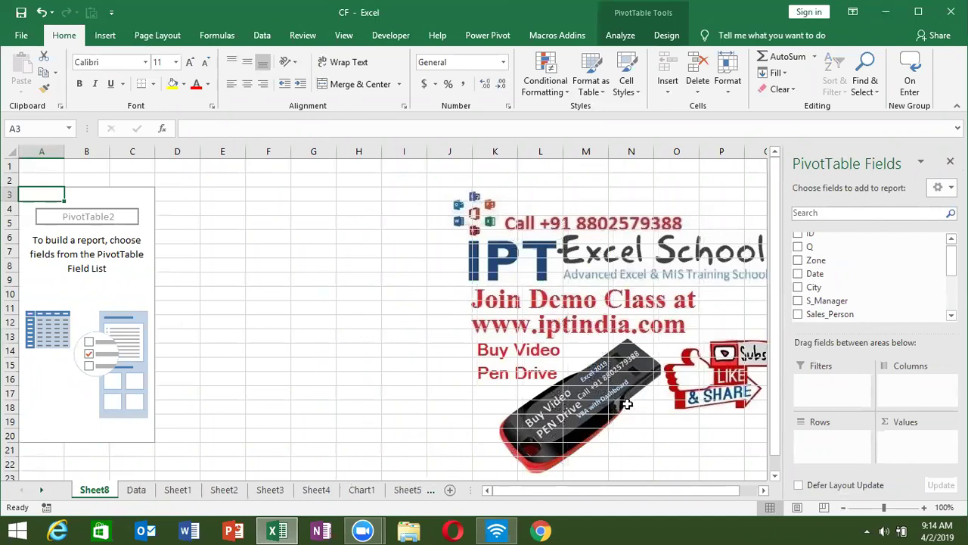
Step: Add Sum of MRP with Sub-Cate. as columns: F 444758, M 452600, total 897358
{"action": "scroll", "coordinate": [870, 274], "scroll_direction": "down", "scroll_amount": 2}
{"action": "scroll", "coordinate": [870, 273], "scroll_direction": "down", "scroll_amount": 1}
{"action": "scroll", "coordinate": [870, 274], "scroll_direction": "down", "scroll_amount": 1}
{"action": "scroll", "coordinate": [870, 274], "scroll_direction": "down", "scroll_amount": 1}
{"action": "scroll", "coordinate": [870, 274], "scroll_direction": "up", "scroll_amount": 1}
{"action": "scroll", "coordinate": [870, 274], "scroll_direction": "up", "scroll_amount": 1}
{"action": "scroll", "coordinate": [870, 274], "scroll_direction": "up", "scroll_amount": 2}
{"action": "scroll", "coordinate": [871, 276], "scroll_direction": "down", "scroll_amount": 1}
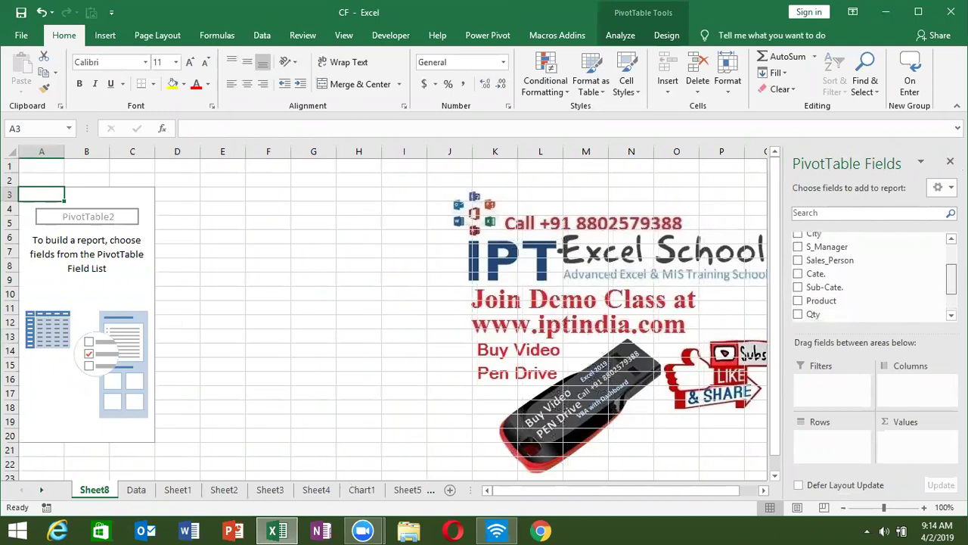
{"action": "mouse_move", "coordinate": [861, 287]}
{"action": "left_mouse_down"}
{"action": "mouse_move", "coordinate": [879, 344]}
{"action": "mouse_move", "coordinate": [850, 450]}
{"action": "mouse_move", "coordinate": [843, 447]}
{"action": "left_mouse_up"}
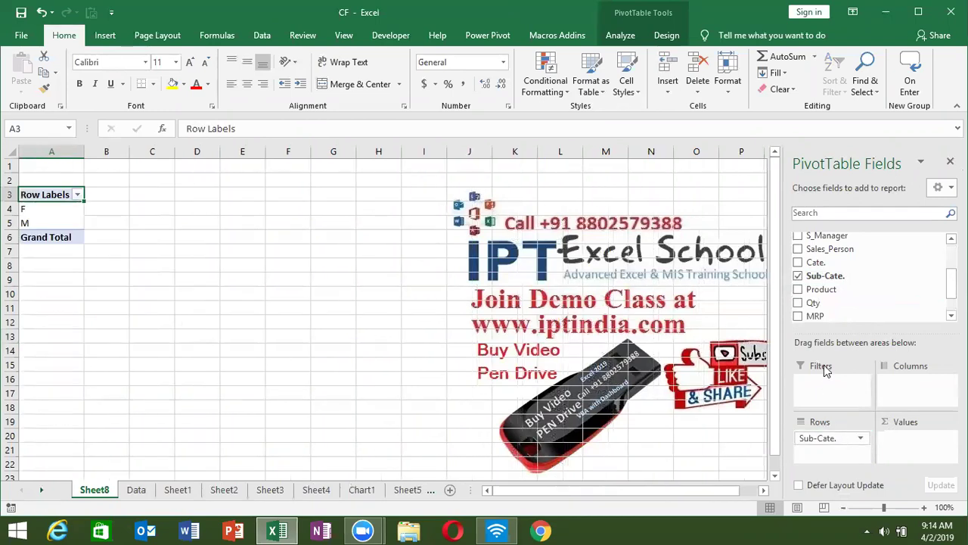
{"action": "left_click_drag", "start_coordinate": [817, 317], "coordinate": [922, 439]}
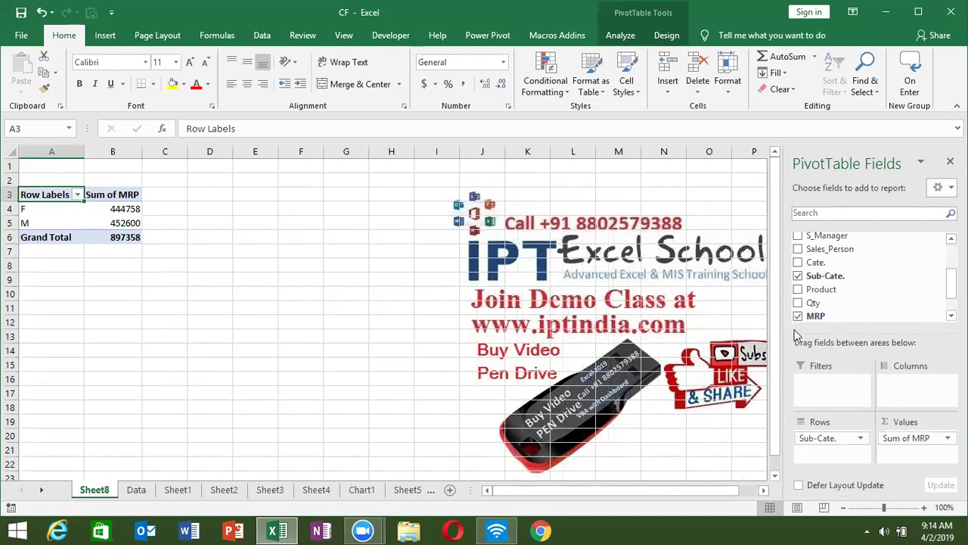
{"action": "scroll", "coordinate": [838, 291], "scroll_direction": "up", "scroll_amount": 1}
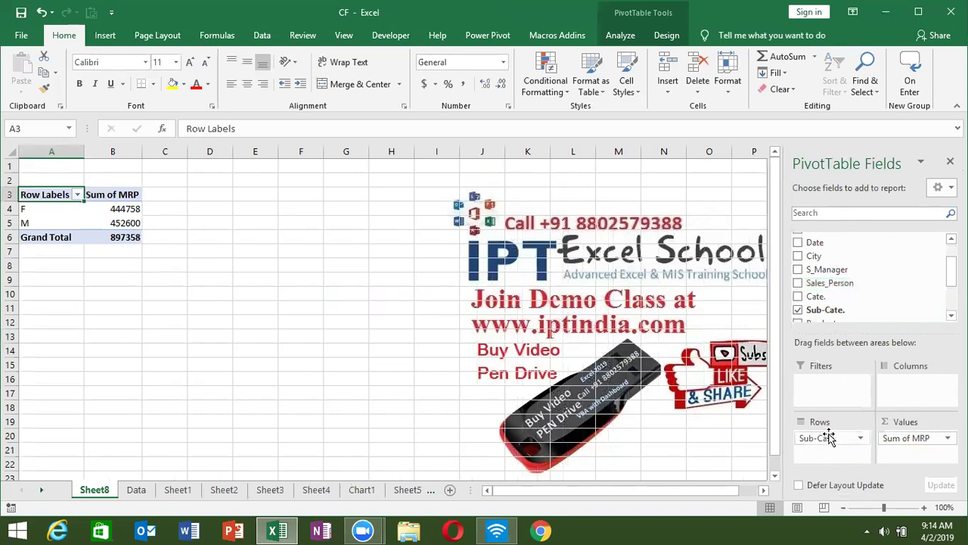
{"action": "left_click_drag", "start_coordinate": [830, 439], "coordinate": [921, 387]}
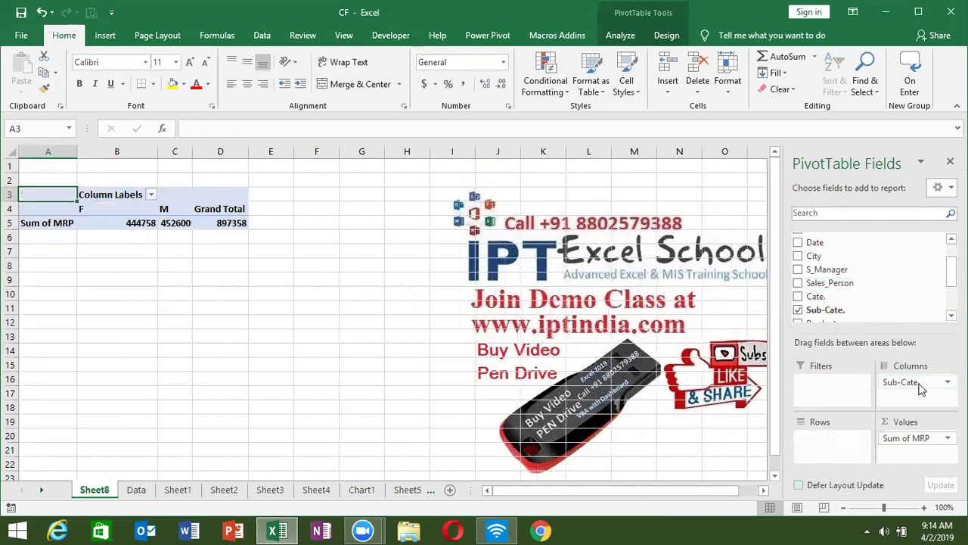
Step: Add Zone to Rows, listing Central, East, North, South and West, and select header cell A4
{"action": "scroll", "coordinate": [821, 295], "scroll_direction": "up", "scroll_amount": 1}
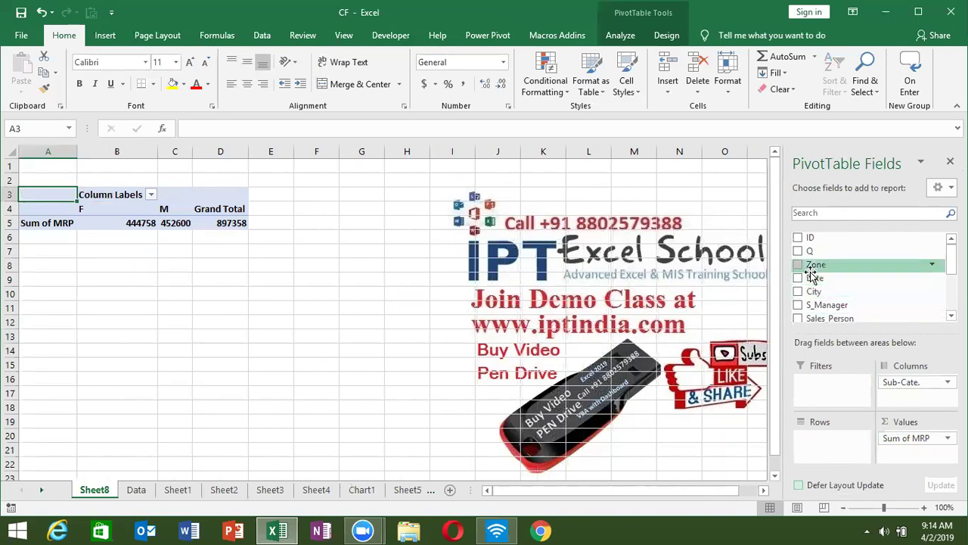
{"action": "left_click_drag", "start_coordinate": [811, 274], "coordinate": [832, 454]}
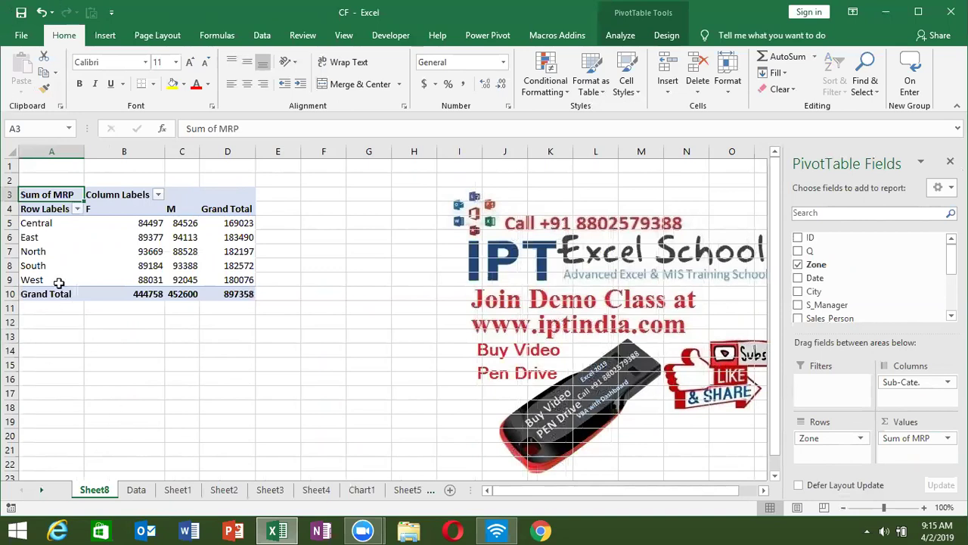
{"action": "left_click", "coordinate": [41, 209]}
{"action": "mouse_move", "coordinate": [33, 251]}
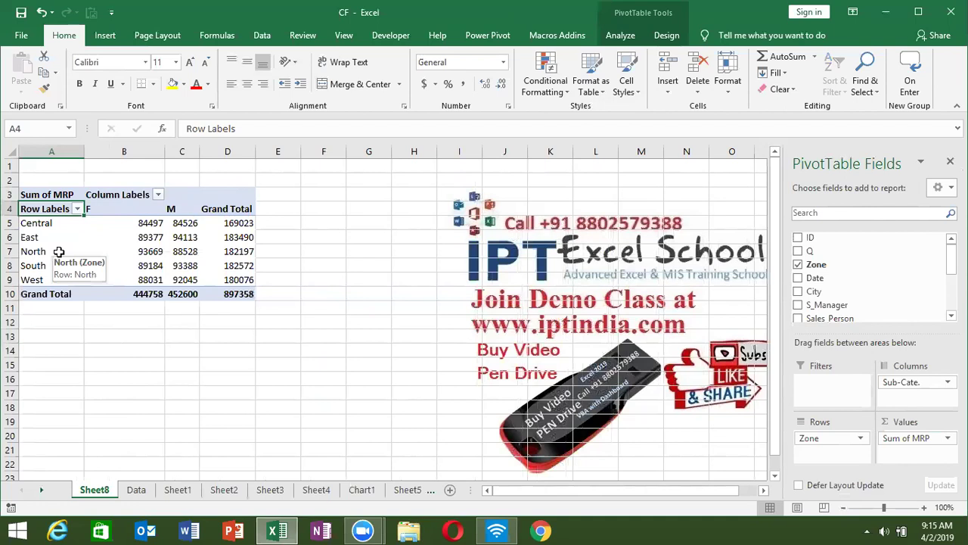
Step: Replace the Row Labels header in A4 with 'zone' and check the zone labels below
{"action": "type", "text": "zone"}
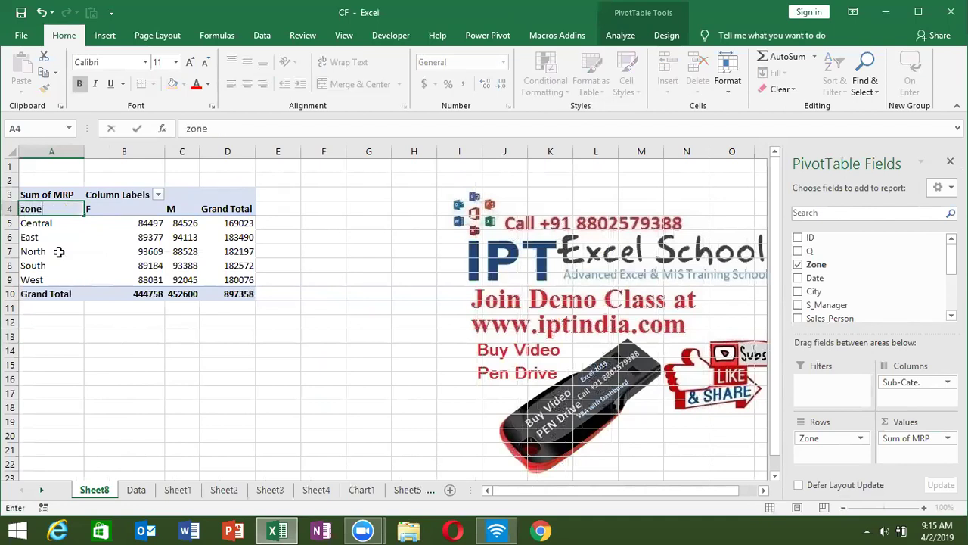
{"action": "key", "text": "Return"}
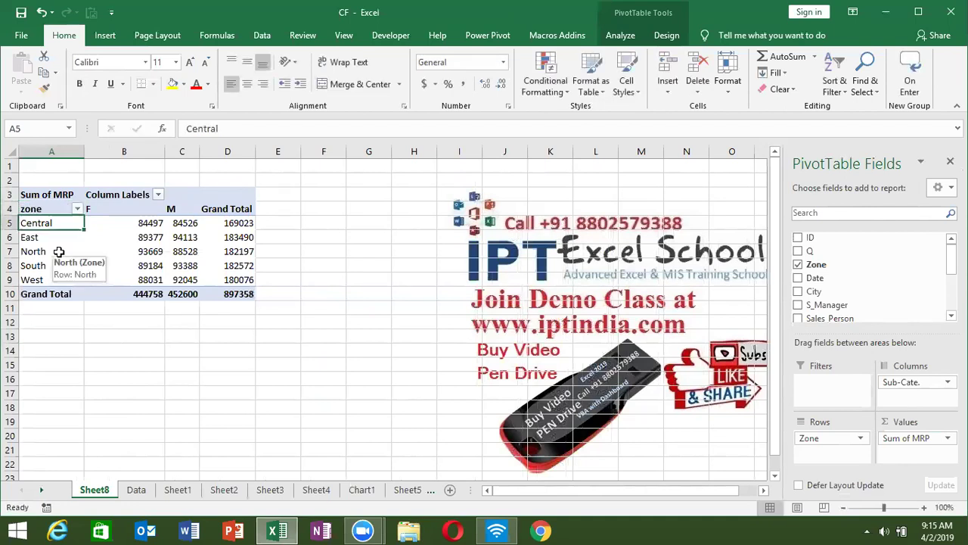
{"action": "key", "text": "Down"}
{"action": "key", "text": "Down"}
{"action": "key", "text": "Down"}
{"action": "key", "text": "Up"}
{"action": "key", "text": "Up"}
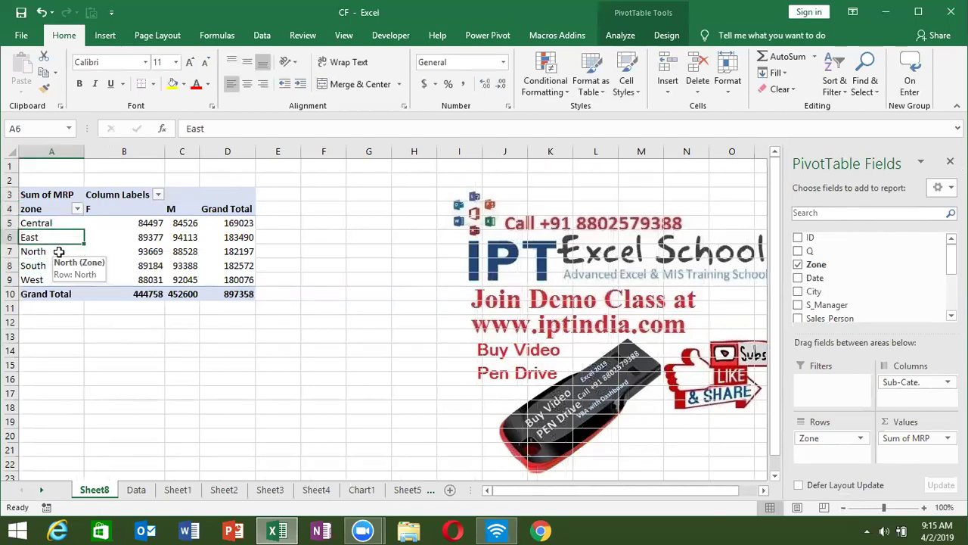
{"action": "key", "text": "Up"}
{"action": "key", "text": "Up"}
Step: Move across the F, M and Grand Total headers and Sum of MRP values to review the table
{"action": "key", "text": "Right"}
{"action": "key", "text": "Right"}
{"action": "key", "text": "Right"}
{"action": "key", "text": "Left"}
{"action": "key", "text": "Left"}
{"action": "key", "text": "Up"}
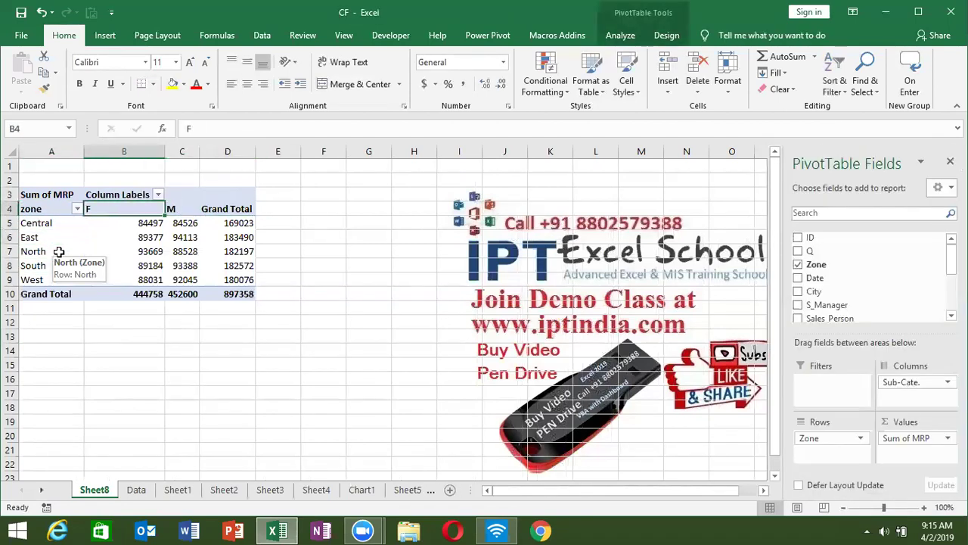
{"action": "key", "text": "Left"}
{"action": "key", "text": "Right"}
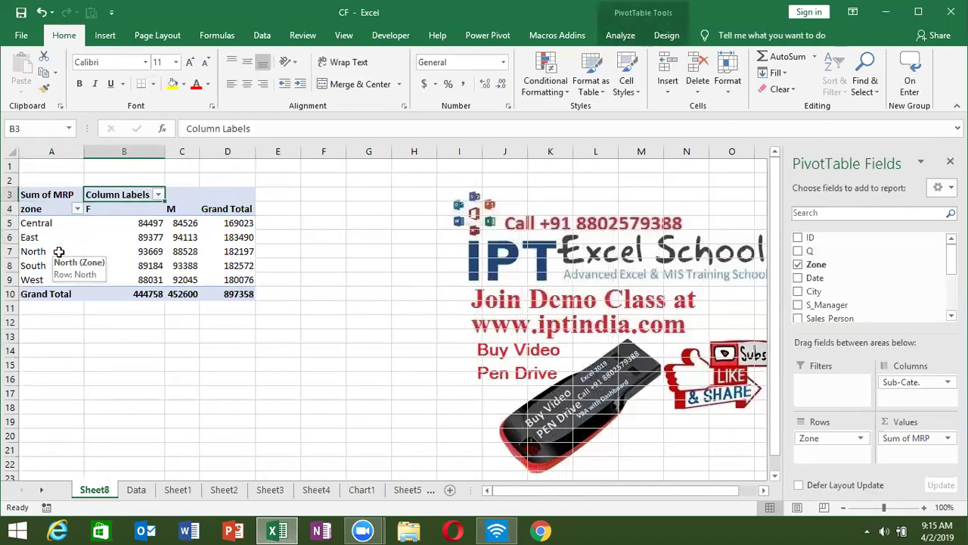
{"action": "key", "text": "Down"}
{"action": "key", "text": "Down"}
{"action": "key", "text": "Down"}
{"action": "key", "text": "Right"}
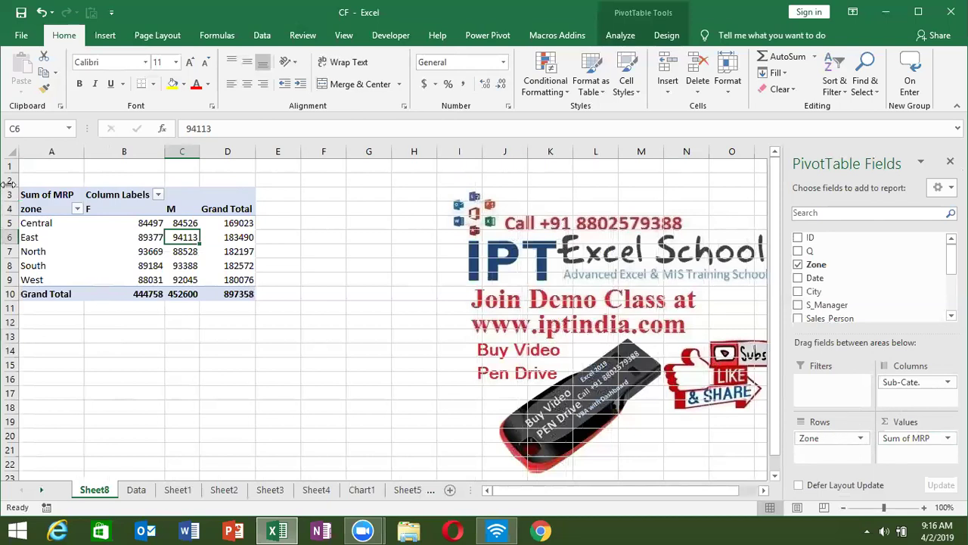
{"action": "double_click", "coordinate": [47, 223]}
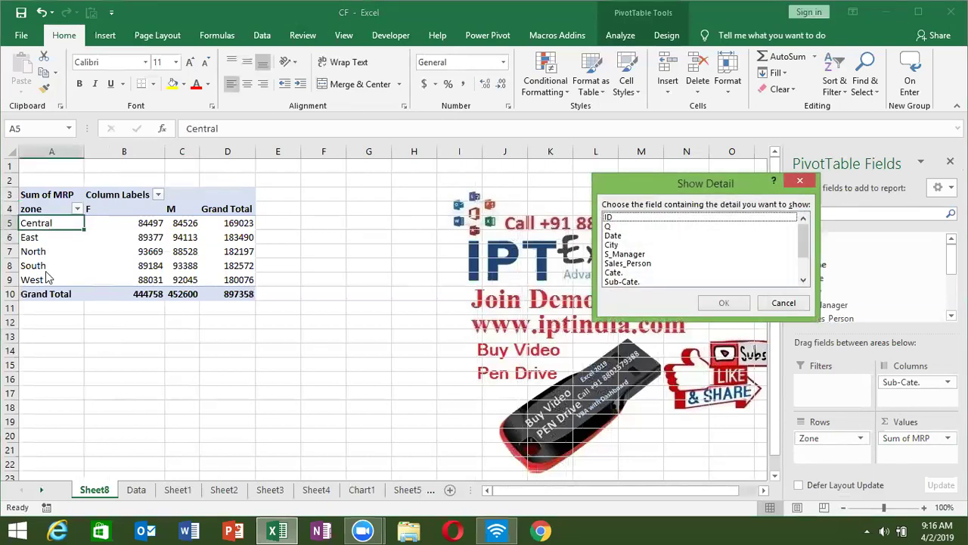
{"action": "key", "text": "Escape"}
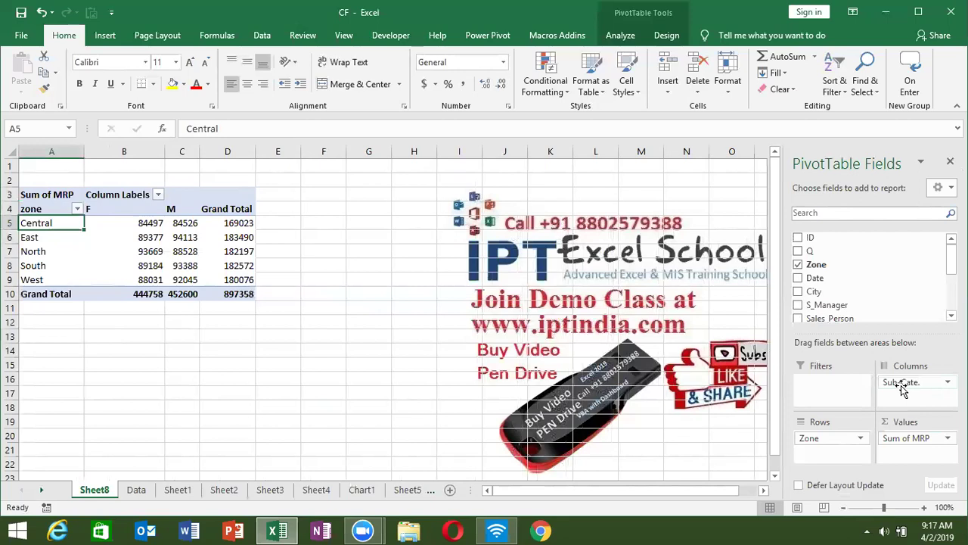
{"action": "left_click_drag", "start_coordinate": [902, 387], "coordinate": [907, 306]}
{"action": "left_click_drag", "start_coordinate": [830, 279], "coordinate": [911, 384]}
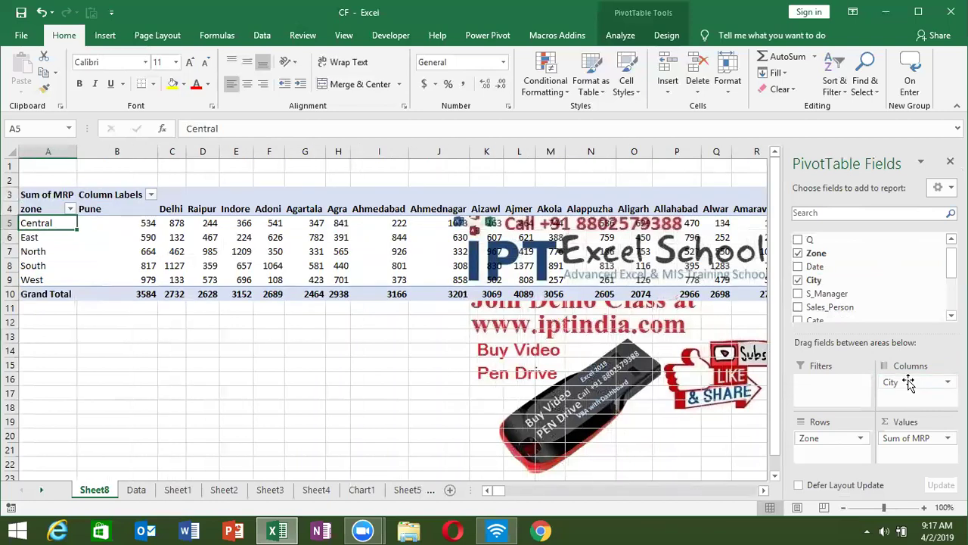
{"action": "key", "text": "Up"}
{"action": "key", "text": "Right"}
{"action": "key", "text": "Right"}
{"action": "key", "text": "Right"}
{"action": "key", "text": "Right"}
{"action": "key", "text": "Right"}
{"action": "key", "text": "Right"}
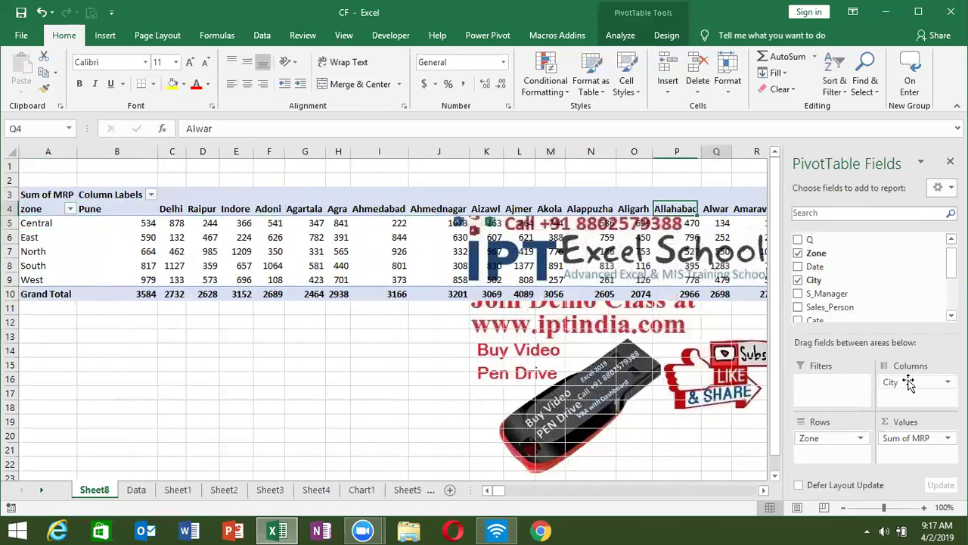
{"action": "key", "text": "Right"}
{"action": "key", "text": "Right"}
{"action": "key", "text": "Right"}
{"action": "key", "text": "Right"}
{"action": "key", "text": "Right"}
{"action": "key", "text": "Right"}
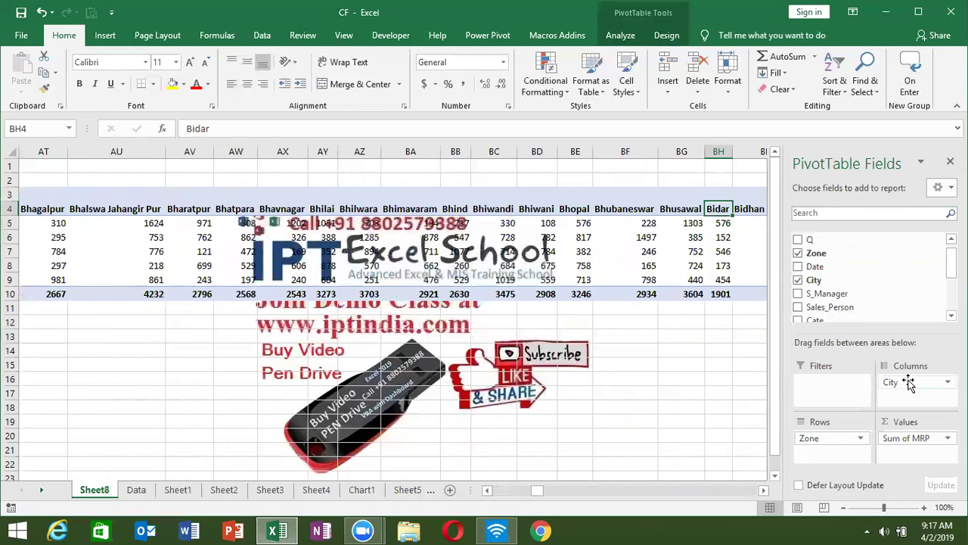
{"action": "key", "text": "Right"}
{"action": "key", "text": "Right"}
{"action": "key", "text": "Right"}
{"action": "key", "text": "Right"}
{"action": "key", "text": "Right"}
{"action": "key", "text": "Right"}
{"action": "key", "text": "Right"}
{"action": "key", "text": "Right"}
{"action": "key", "text": "Right"}
{"action": "key", "text": "Right"}
{"action": "key", "text": "Right"}
{"action": "key", "text": "Right"}
{"action": "key", "text": "Right"}
{"action": "key", "text": "Right"}
{"action": "key", "text": "Right"}
{"action": "key", "text": "Right"}
{"action": "key", "text": "Right"}
{"action": "key", "text": "ctrl+Left"}
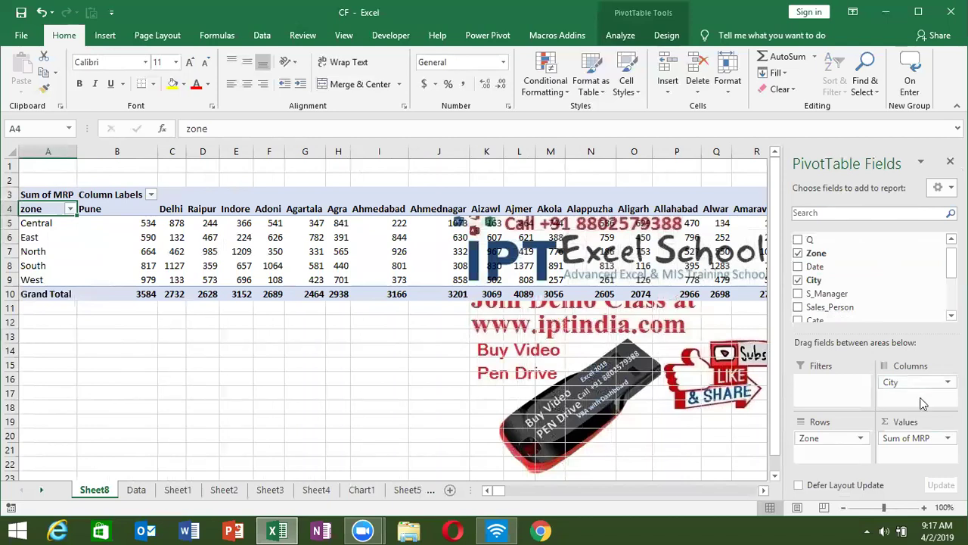
Step: Move City from Columns to Rows and nest Zone under it, e.g. Pune 3584 split into five zones
{"action": "left_click_drag", "start_coordinate": [914, 388], "coordinate": [849, 458]}
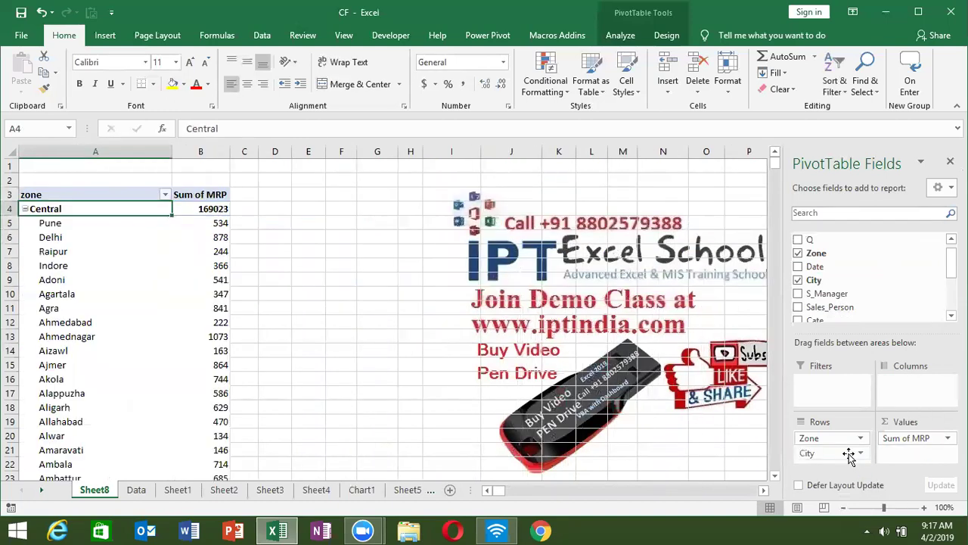
{"action": "scroll", "coordinate": [74, 311], "scroll_direction": "down", "scroll_amount": 3}
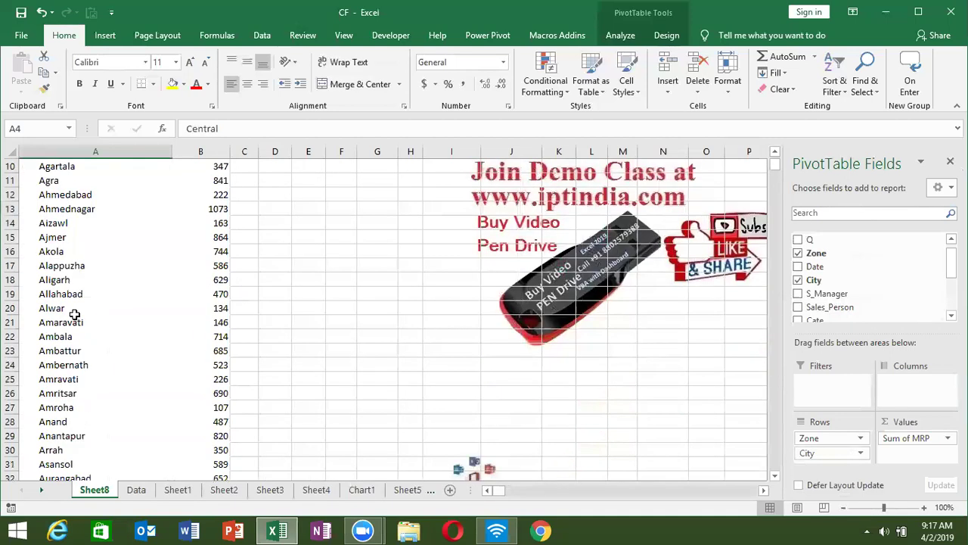
{"action": "scroll", "coordinate": [73, 312], "scroll_direction": "down", "scroll_amount": 2}
{"action": "left_click_drag", "start_coordinate": [838, 438], "coordinate": [820, 459]}
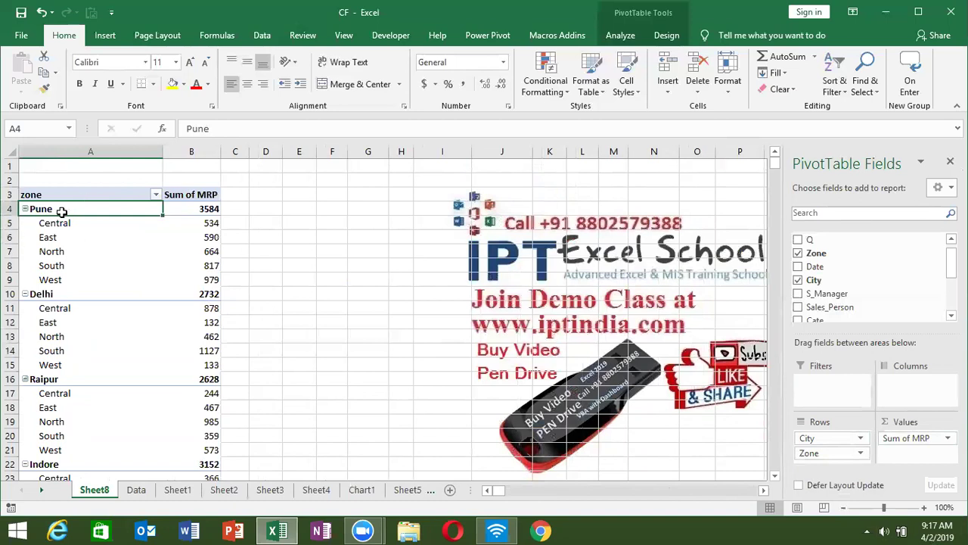
Step: Collapse every city in PivotTable2 to its total row, e.g. Pune 3584 and Delhi 2732
{"action": "left_click", "coordinate": [25, 209]}
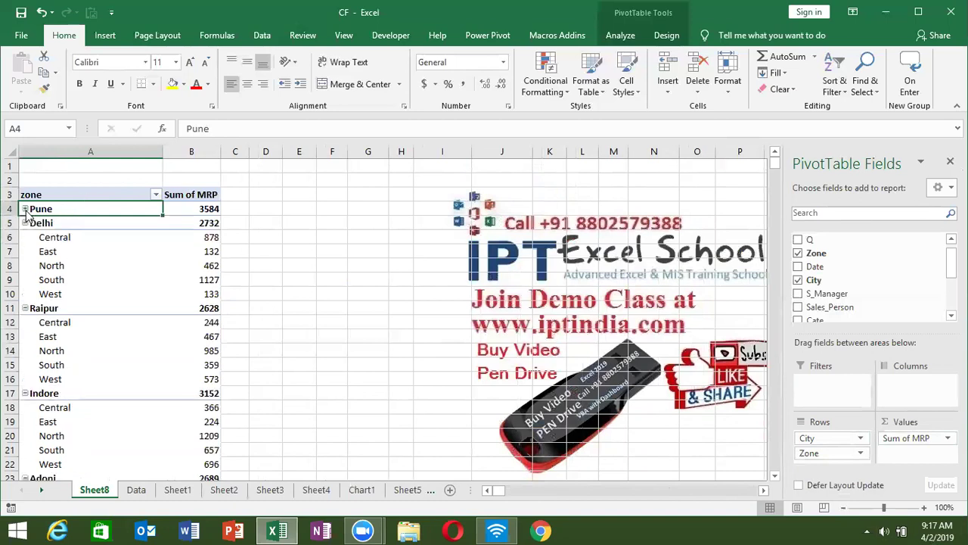
{"action": "left_click", "coordinate": [25, 209]}
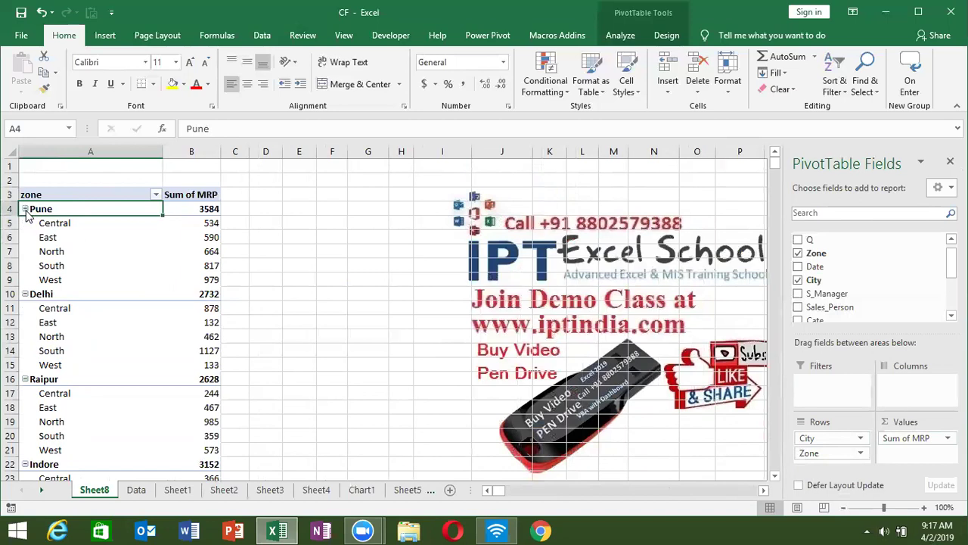
{"action": "left_click", "coordinate": [611, 40]}
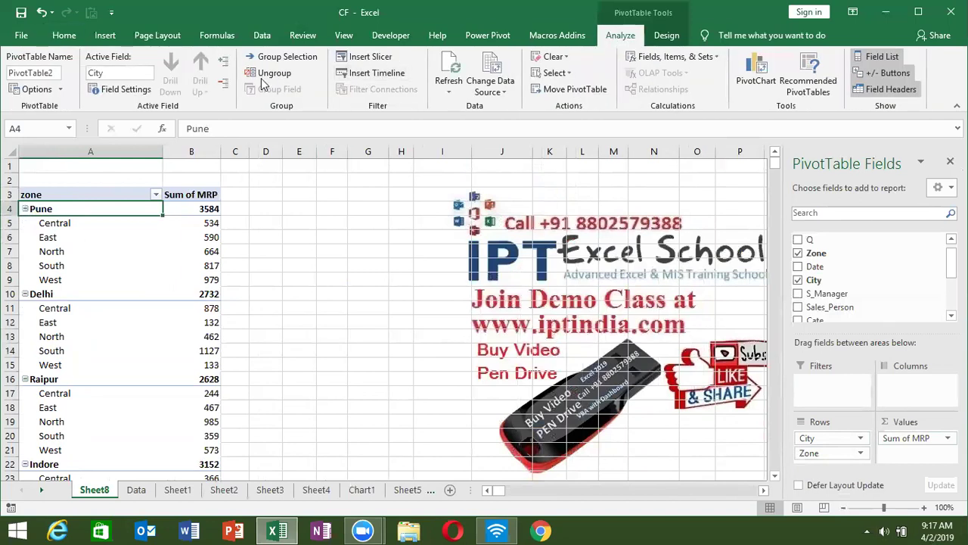
{"action": "left_click", "coordinate": [224, 85]}
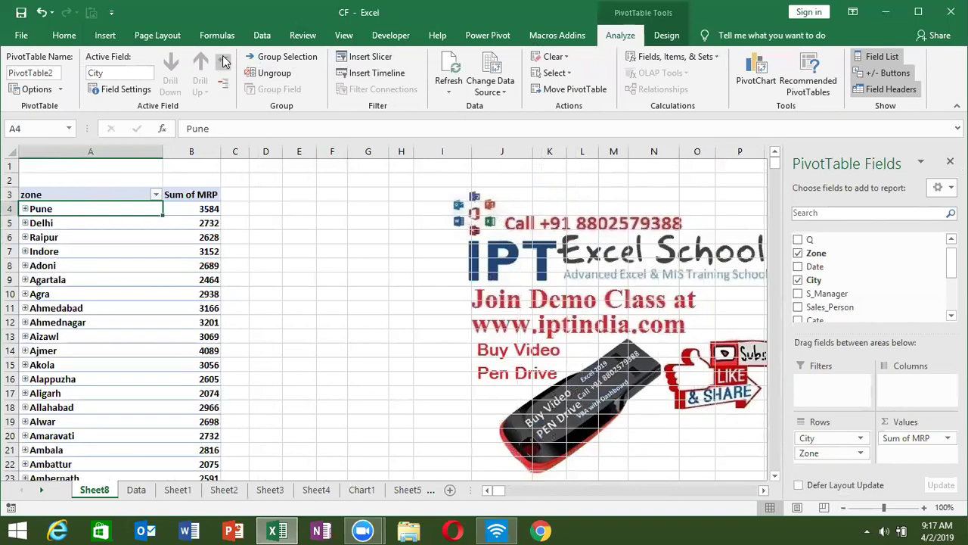
{"action": "left_click", "coordinate": [223, 60]}
{"action": "left_click", "coordinate": [221, 89]}
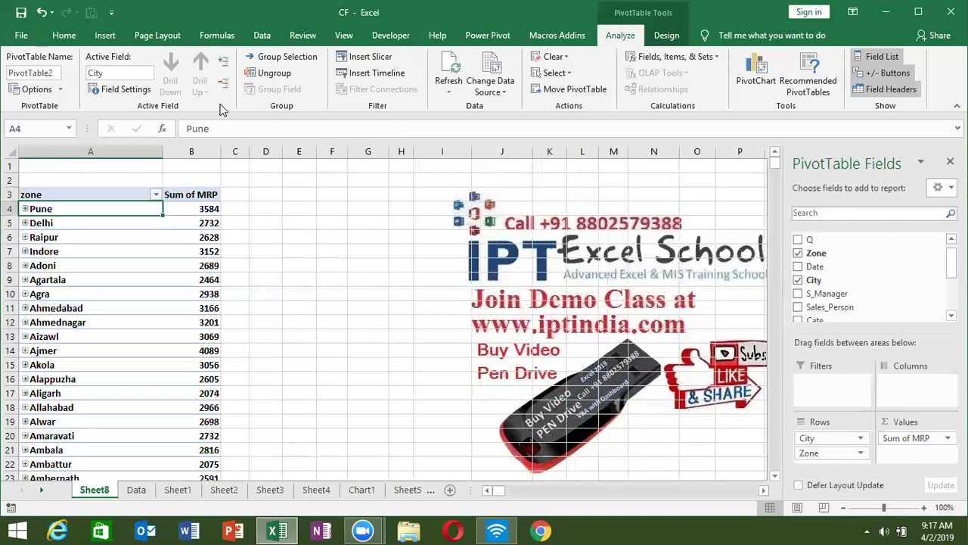
{"action": "scroll", "coordinate": [224, 98], "scroll_direction": "down", "scroll_amount": 1}
{"action": "scroll", "coordinate": [208, 178], "scroll_direction": "down", "scroll_amount": 3}
{"action": "scroll", "coordinate": [221, 197], "scroll_direction": "up", "scroll_amount": 3}
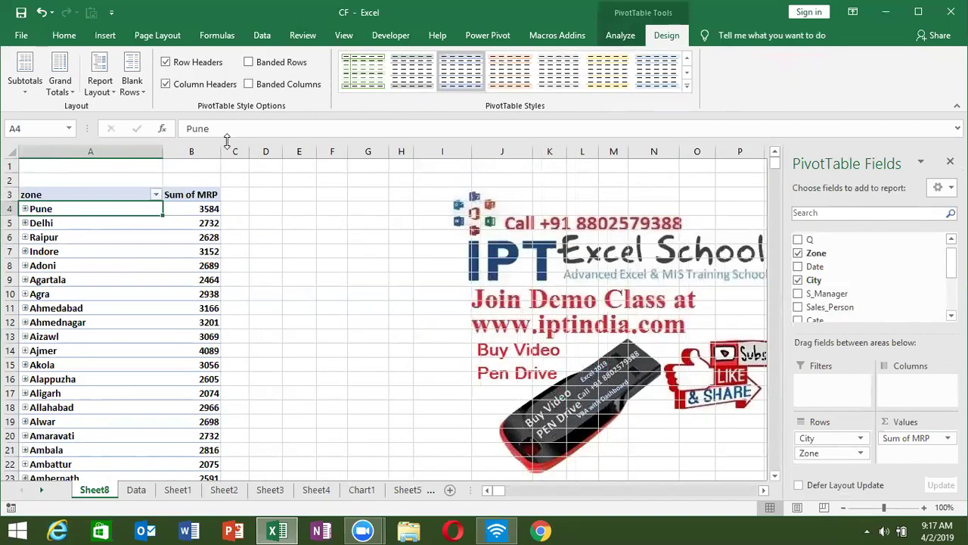
{"action": "left_click", "coordinate": [24, 209]}
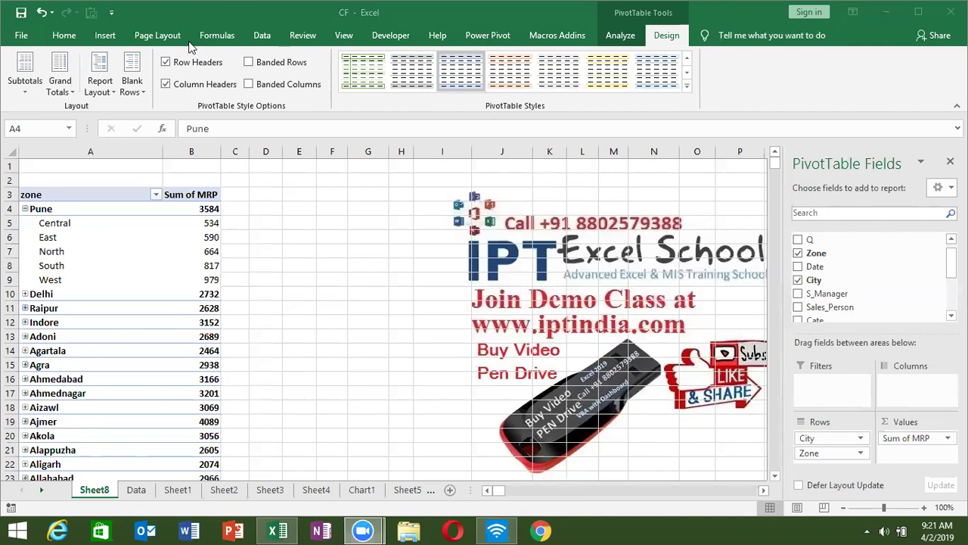
{"action": "left_click", "coordinate": [25, 209]}
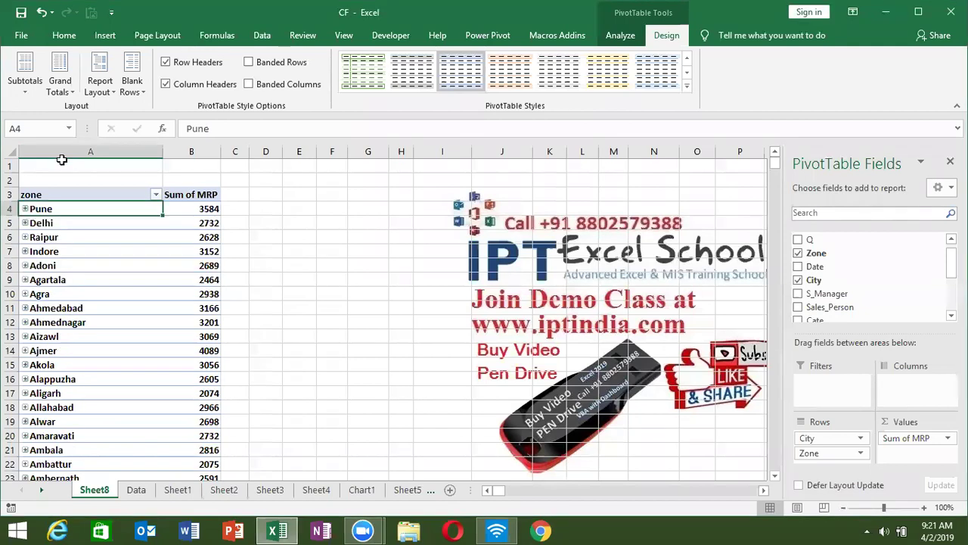
Step: Expand all cities so each shows its Central, East, North, South and West zone values
{"action": "left_click", "coordinate": [619, 35]}
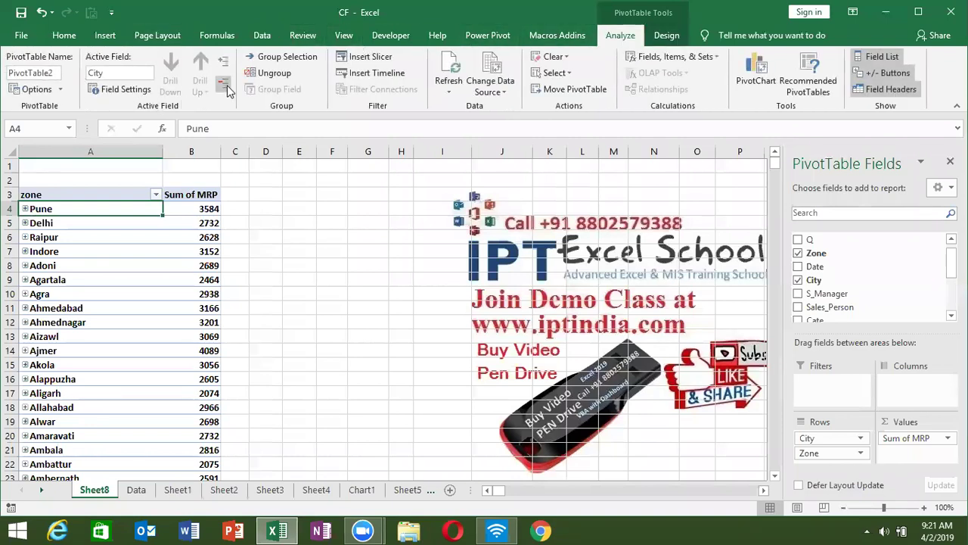
{"action": "left_click", "coordinate": [223, 61]}
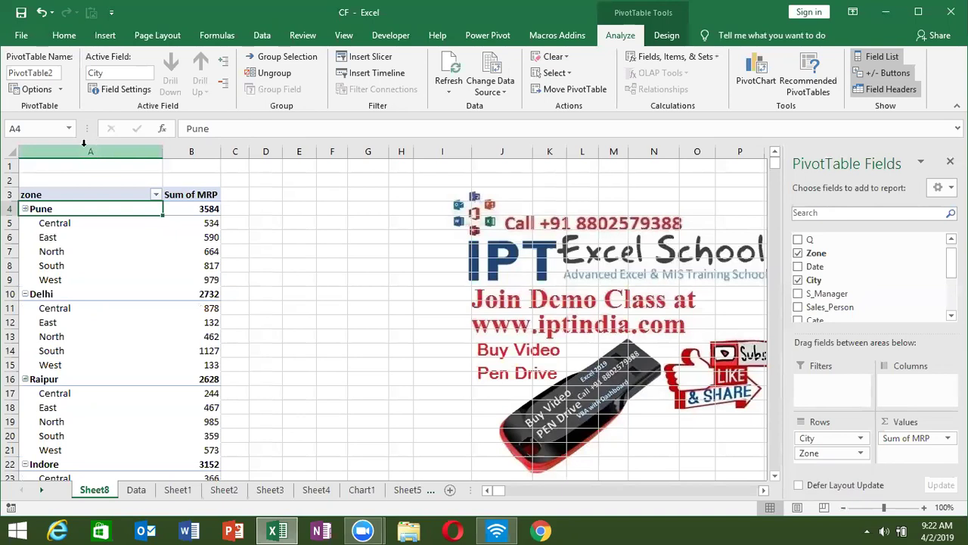
Step: Copy column A's City and Zone labels into column I, then undo that paste
{"action": "left_click", "coordinate": [74, 152]}
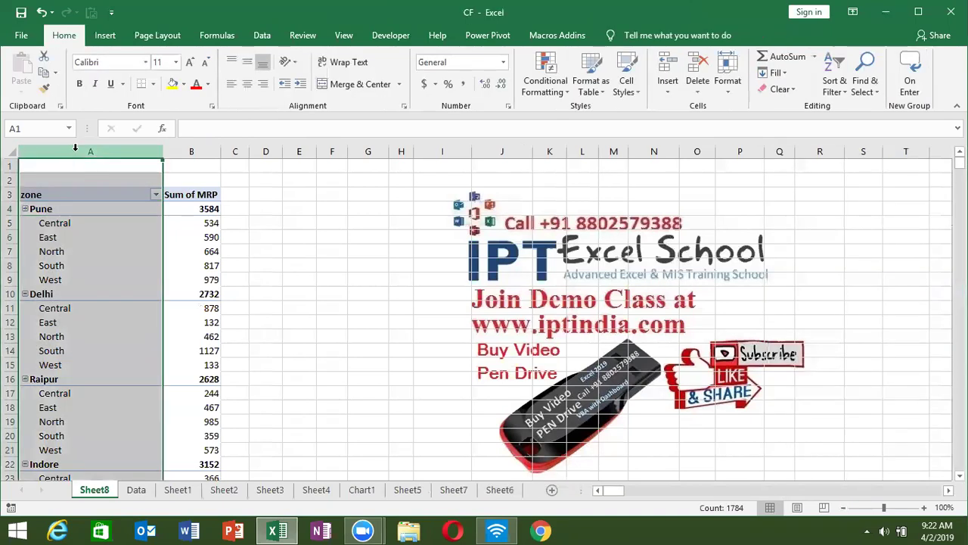
{"action": "key", "text": "ctrl+c"}
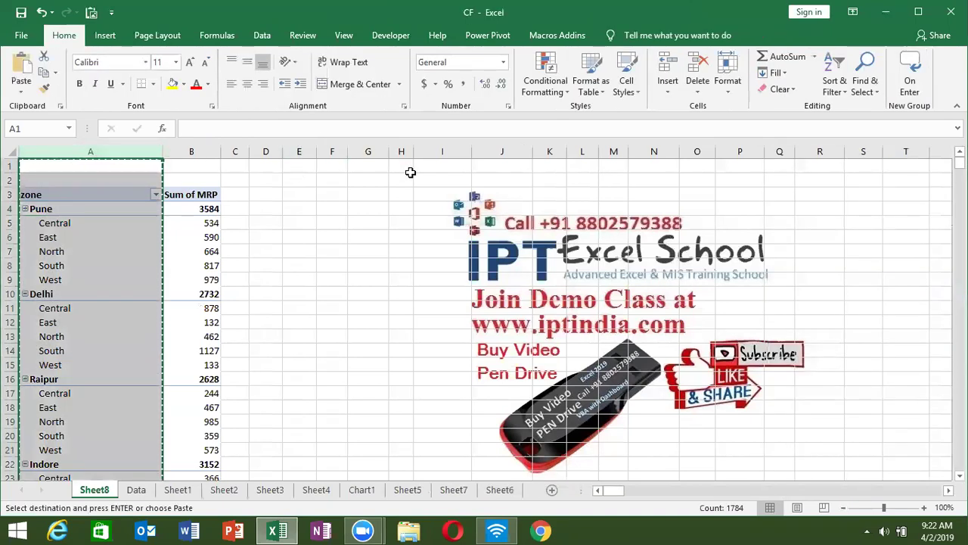
{"action": "left_click", "coordinate": [414, 168]}
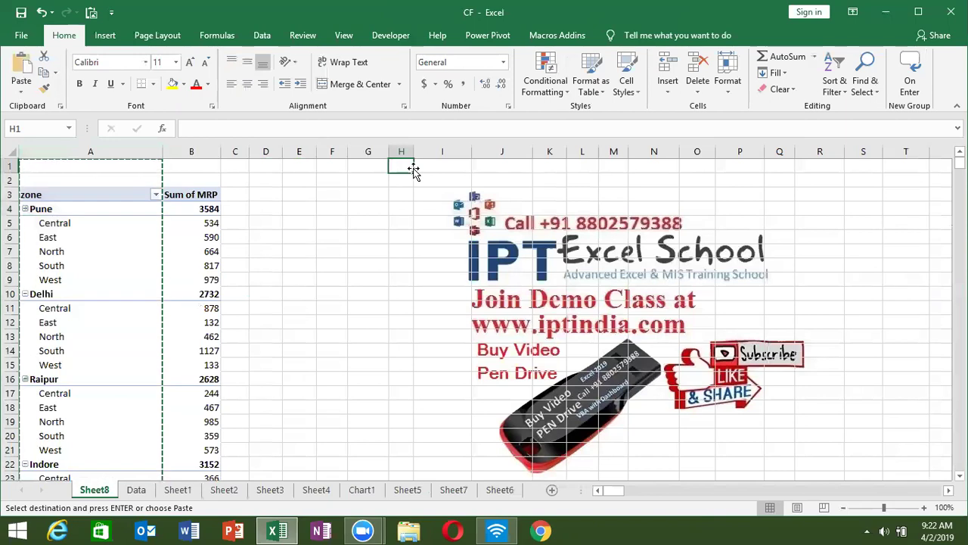
{"action": "left_click", "coordinate": [426, 163]}
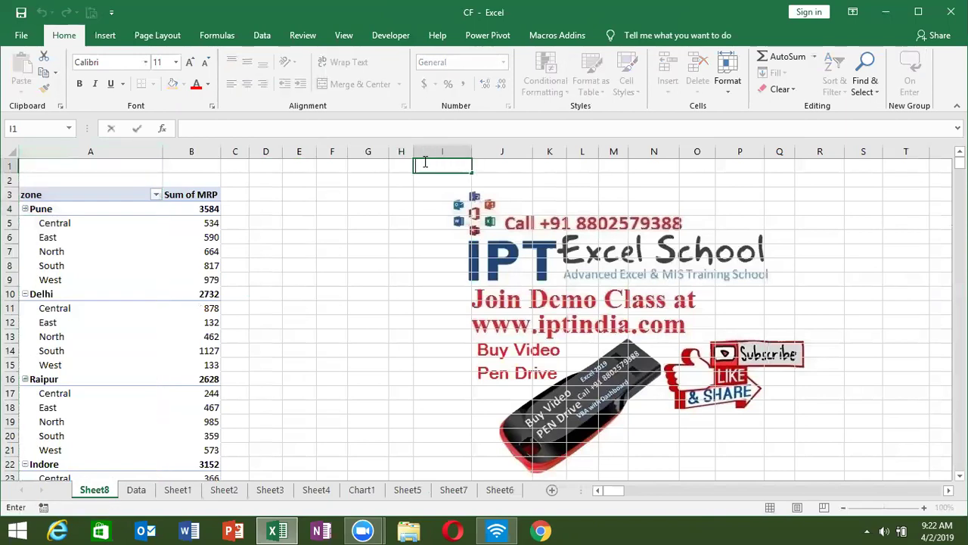
{"action": "key", "text": "Escape"}
{"action": "left_click", "coordinate": [91, 151]}
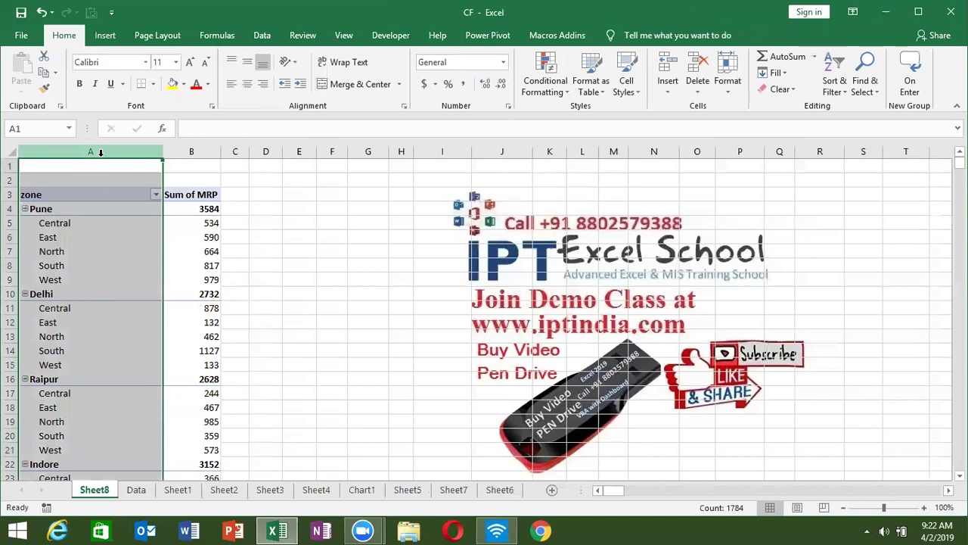
{"action": "key", "text": "ctrl+c"}
{"action": "left_click", "coordinate": [457, 164]}
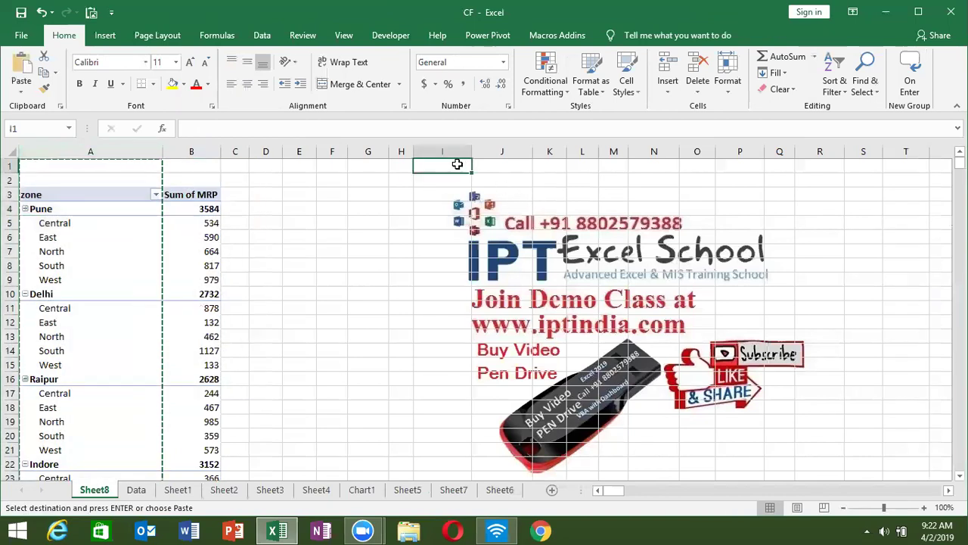
{"action": "key", "text": "ctrl+v"}
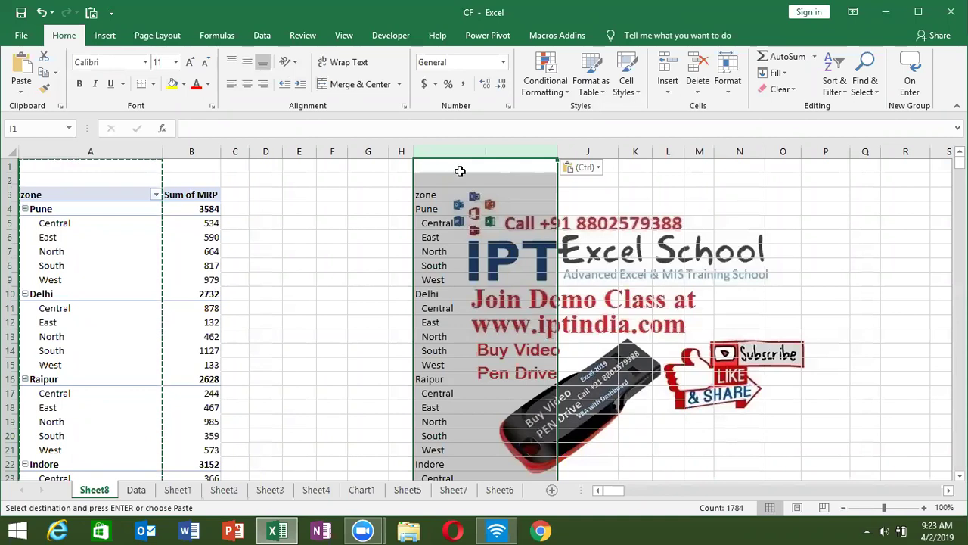
{"action": "key", "text": "ctrl+z"}
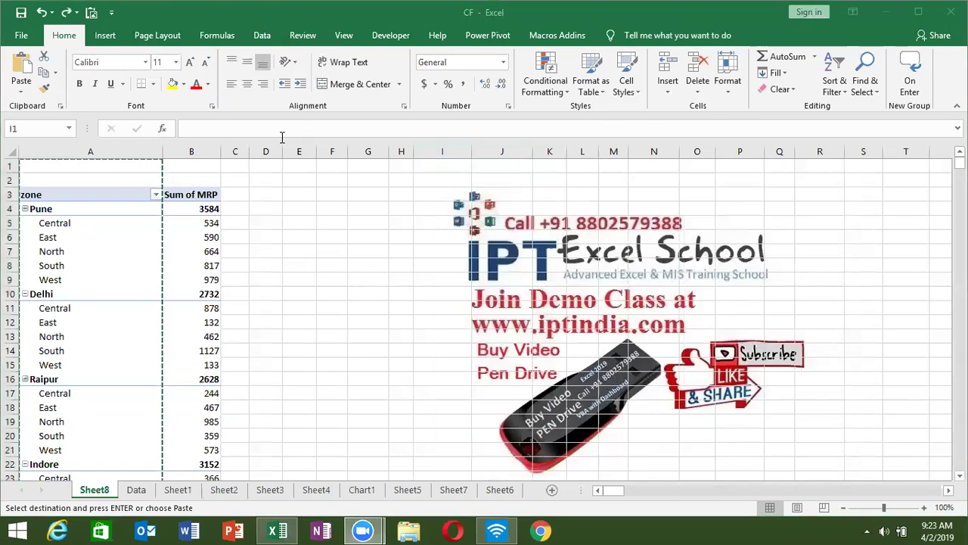
{"action": "left_click", "coordinate": [113, 150]}
Step: Show PivotTable2 in tabular form, with City, Zone and Sum of MRP in separate columns
{"action": "key", "text": "Escape"}
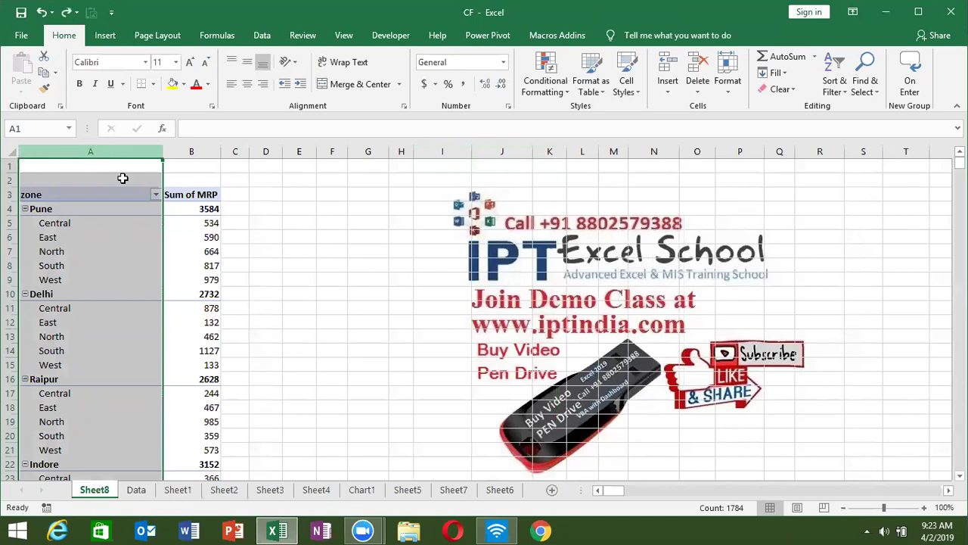
{"action": "left_click", "coordinate": [128, 238]}
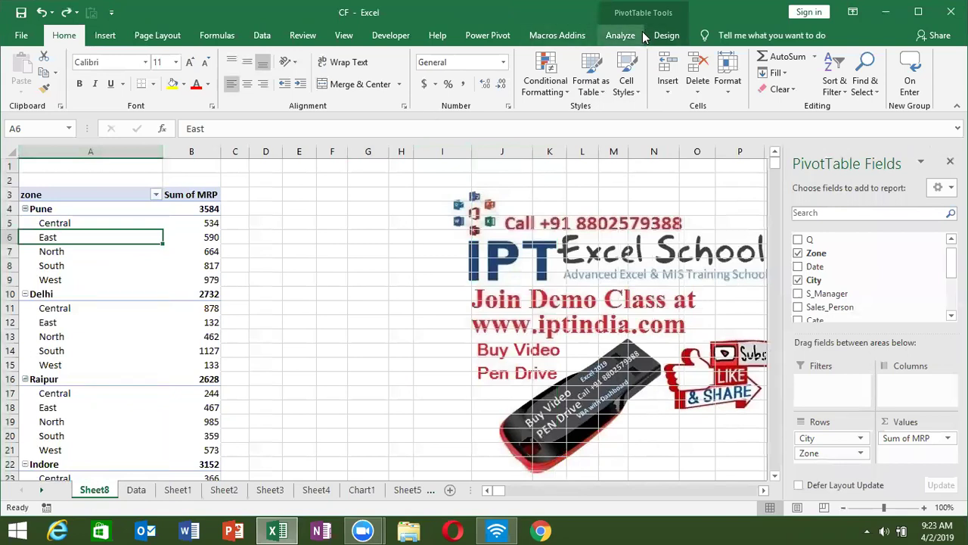
{"action": "left_click", "coordinate": [667, 34]}
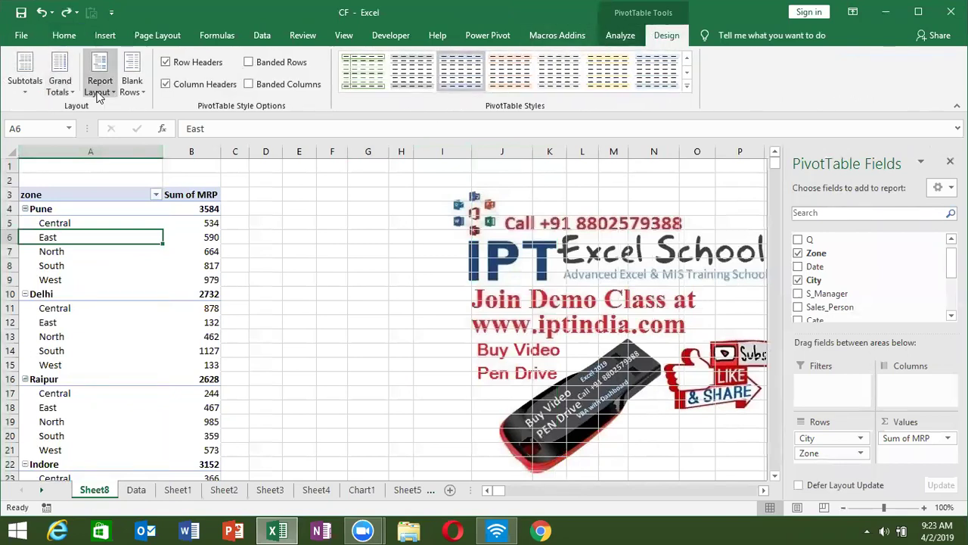
{"action": "left_click", "coordinate": [98, 97]}
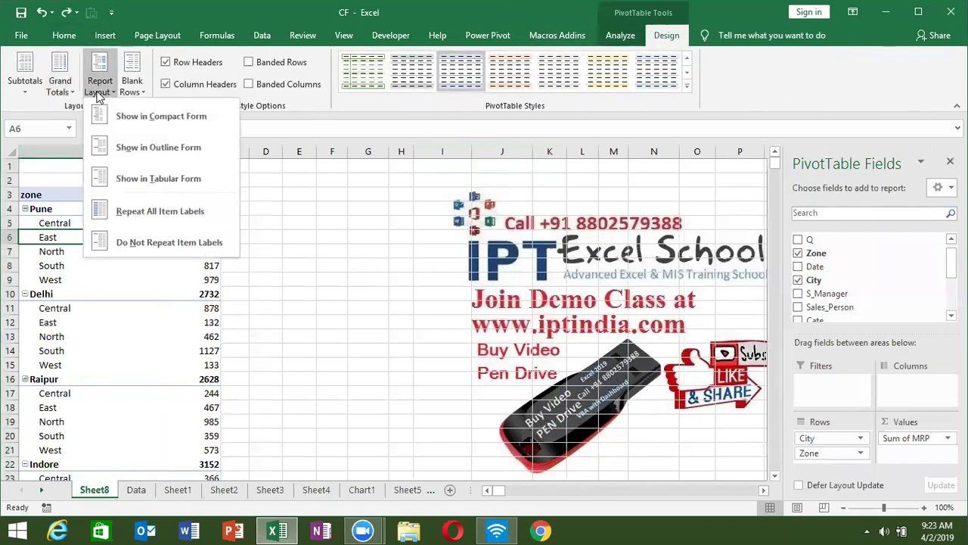
{"action": "left_click", "coordinate": [154, 181]}
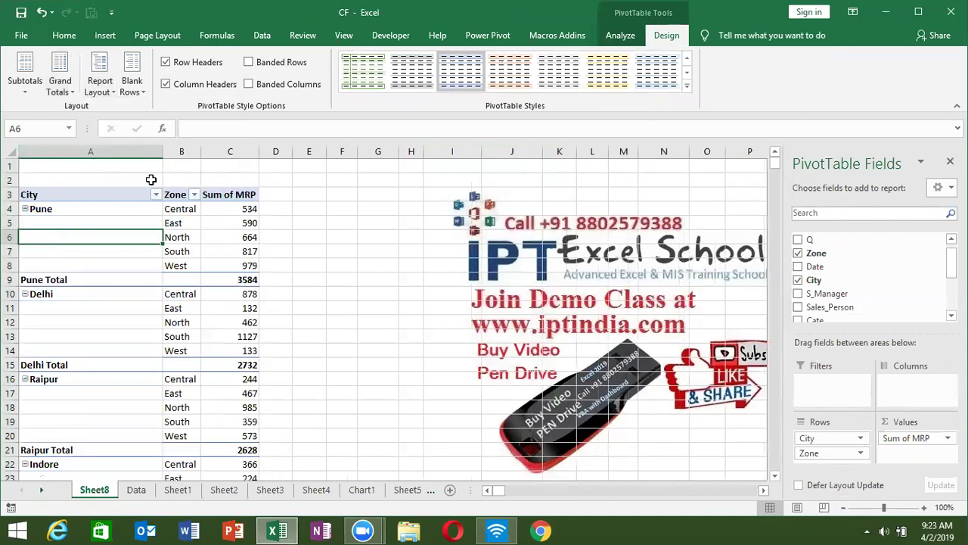
Step: Turn on Classic PivotTable layout in the PivotTable Options Display settings
{"action": "right_click", "coordinate": [180, 224]}
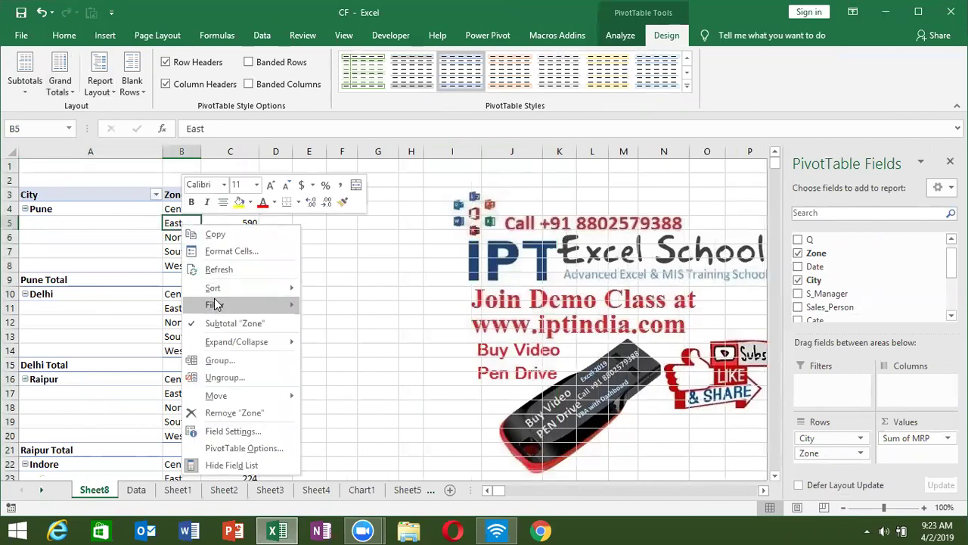
{"action": "left_click", "coordinate": [279, 444]}
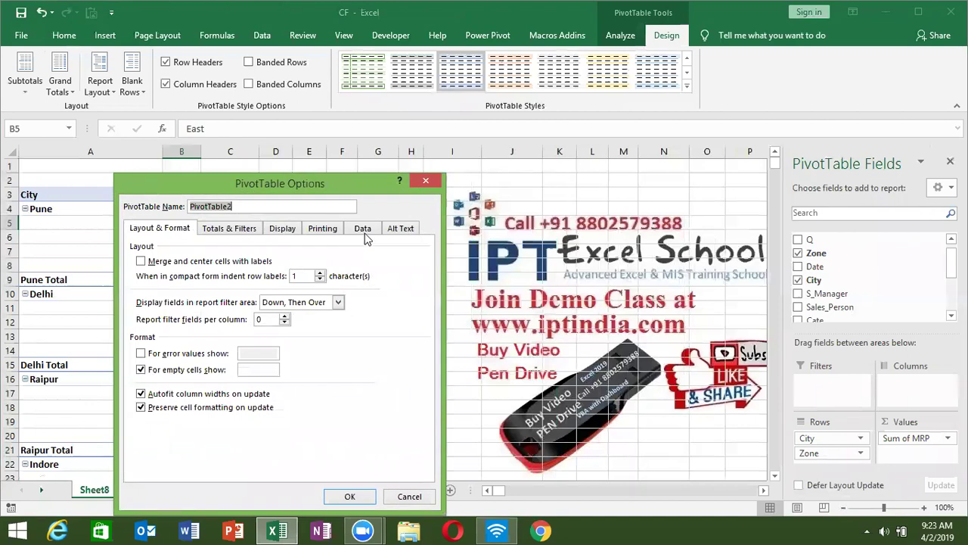
{"action": "left_click", "coordinate": [280, 227]}
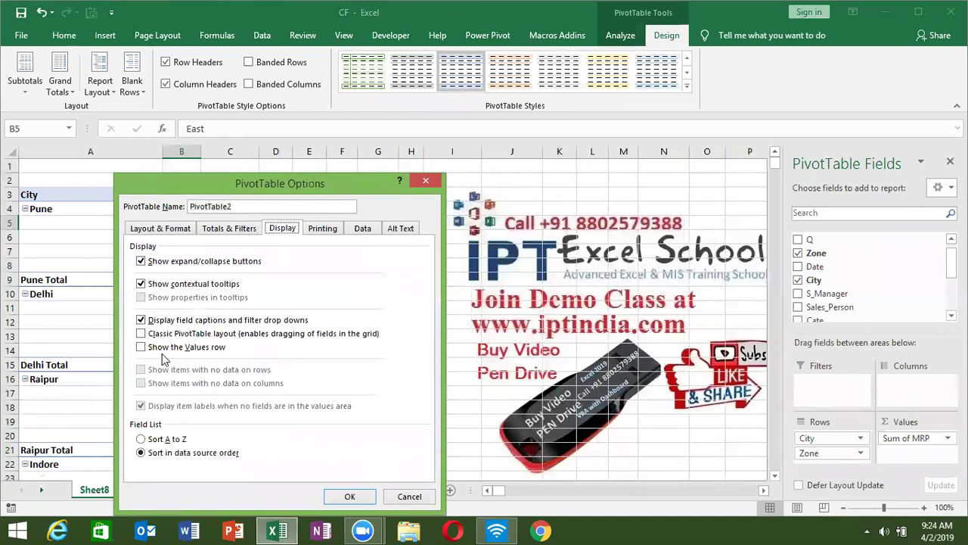
{"action": "left_click", "coordinate": [165, 334]}
{"action": "left_click", "coordinate": [371, 497]}
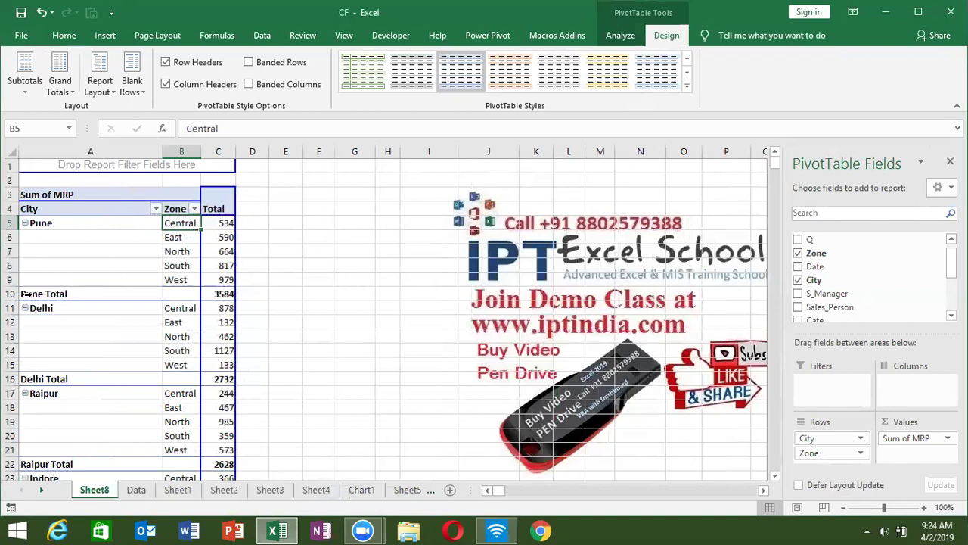
Step: Turn off the City subtotals so rows like Pune Total and Delhi Total disappear
{"action": "left_click", "coordinate": [26, 294]}
{"action": "right_click", "coordinate": [27, 294]}
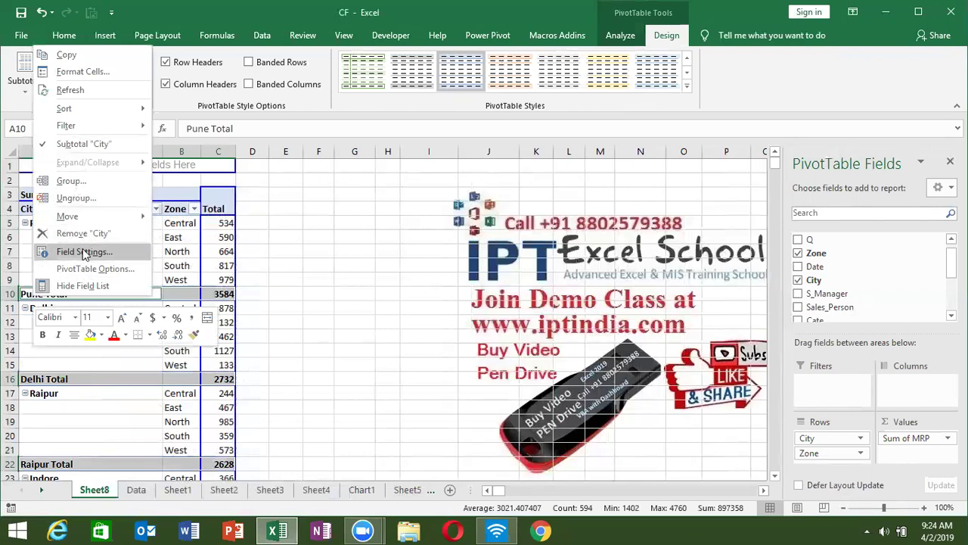
{"action": "left_click", "coordinate": [76, 143]}
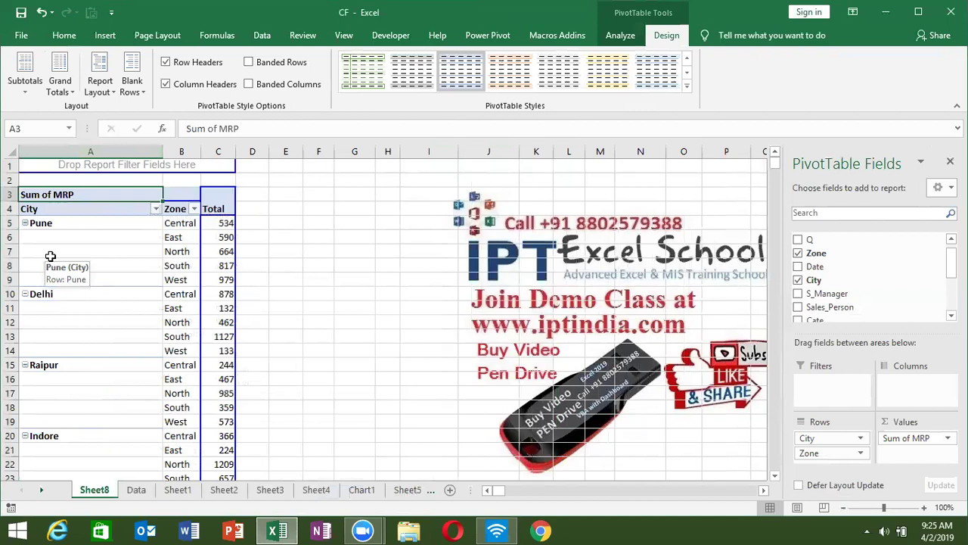
Step: Set the report layout to Repeat All Item Labels so each zone row shows its city
{"action": "left_click", "coordinate": [99, 97]}
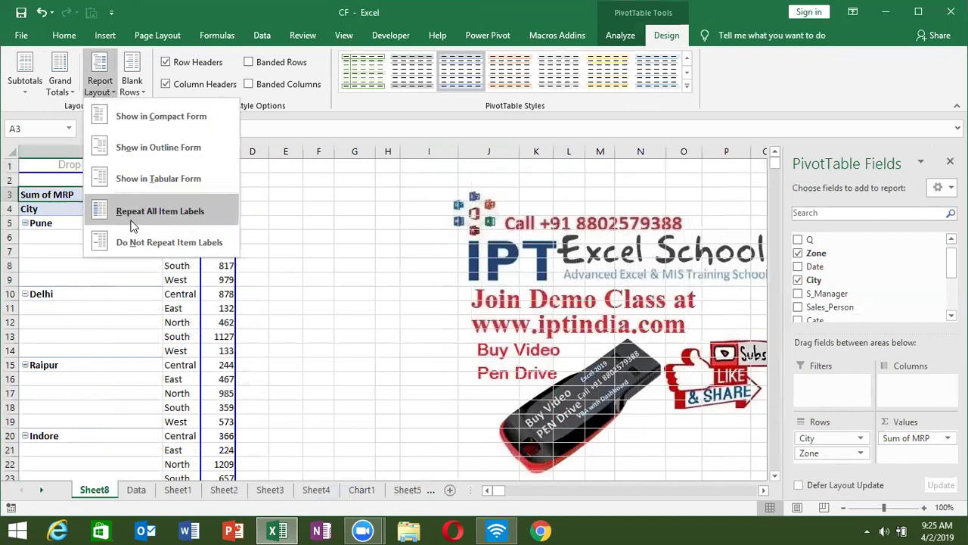
{"action": "left_click", "coordinate": [132, 226]}
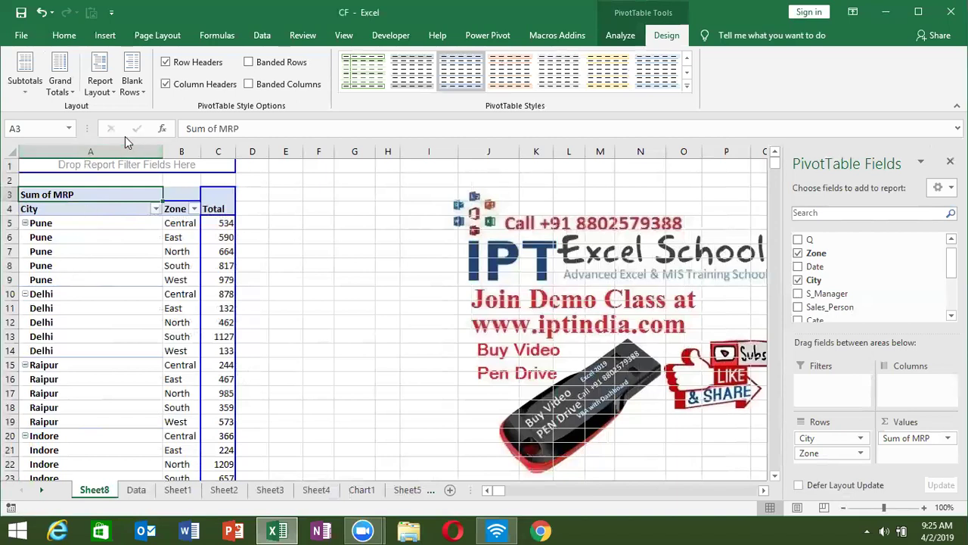
{"action": "left_click", "coordinate": [145, 92]}
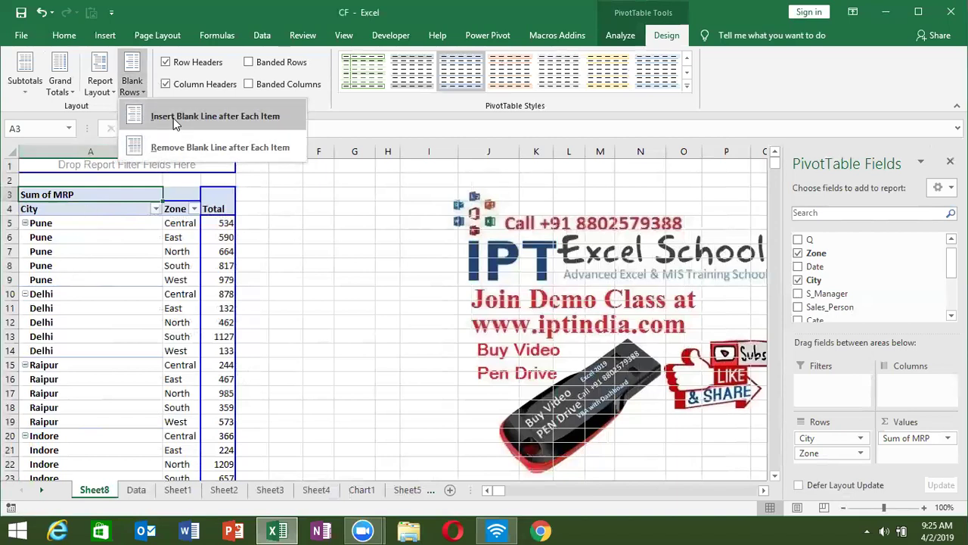
Step: Add then remove blank lines after each city, and switch to Do Not Repeat Item Labels
{"action": "left_click", "coordinate": [173, 118]}
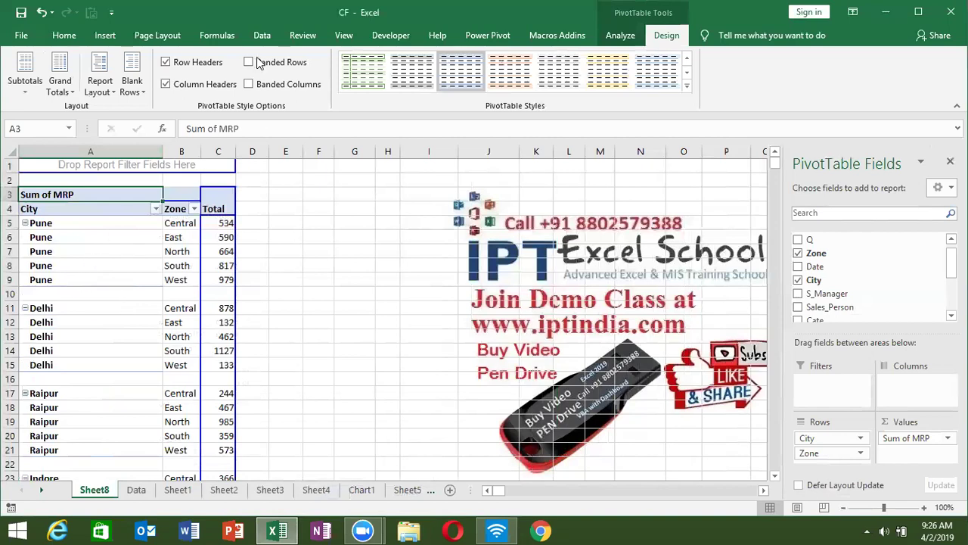
{"action": "left_click", "coordinate": [131, 88]}
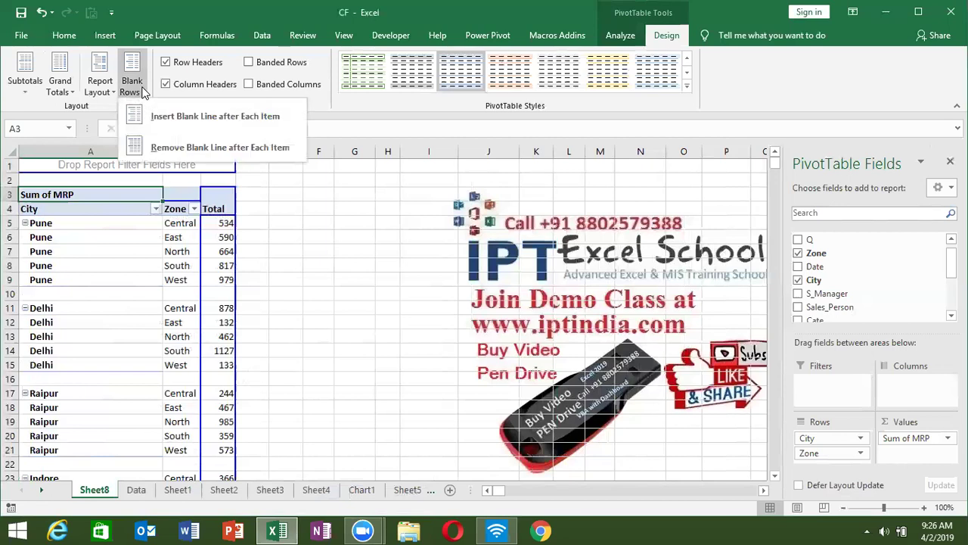
{"action": "left_click", "coordinate": [157, 148]}
{"action": "left_click", "coordinate": [100, 87]}
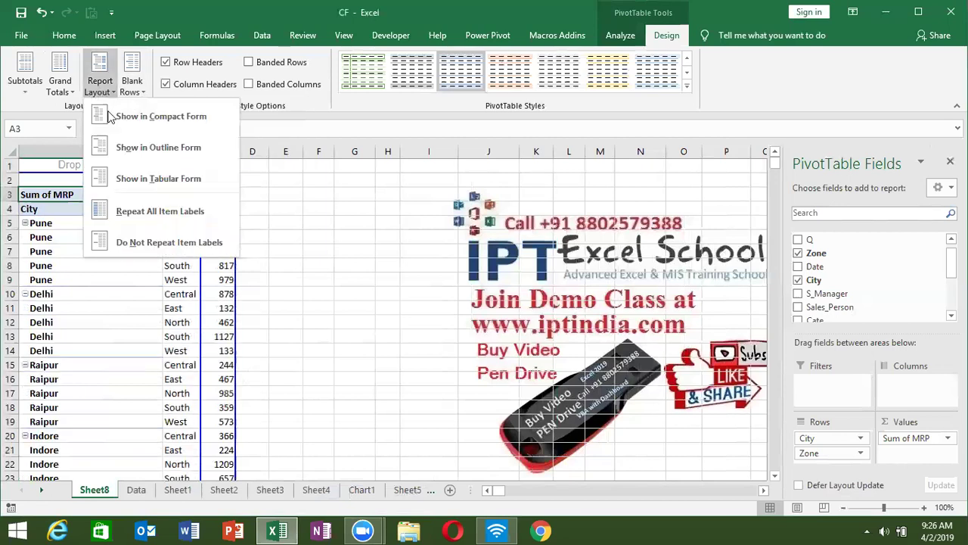
{"action": "left_click", "coordinate": [132, 235]}
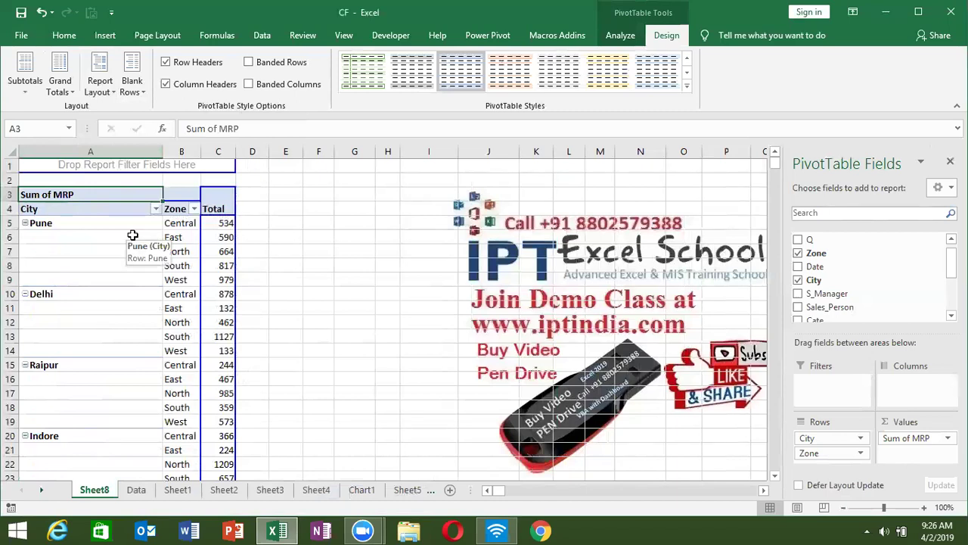
{"action": "left_click_drag", "start_coordinate": [350, 221], "coordinate": [345, 309]}
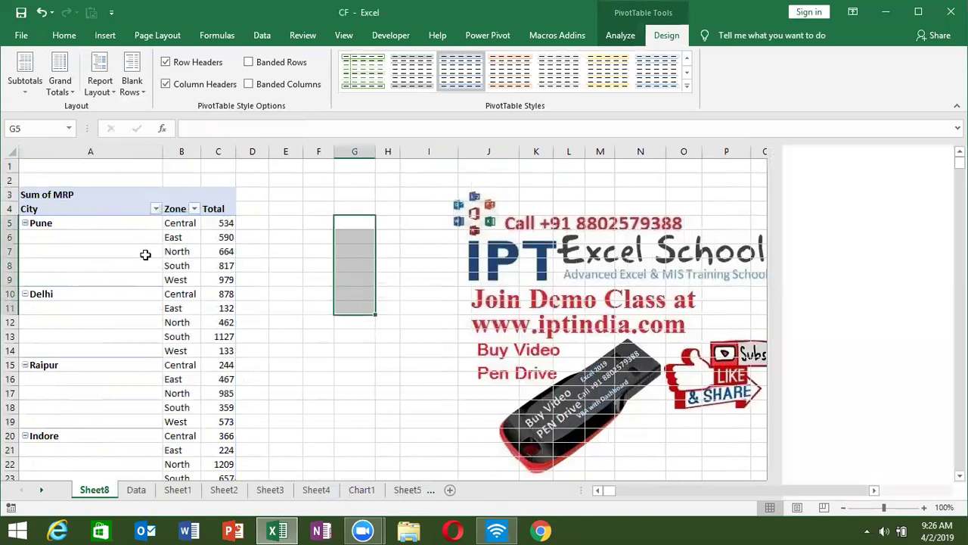
{"action": "left_click", "coordinate": [126, 242]}
{"action": "left_click", "coordinate": [121, 223]}
{"action": "left_click_drag", "start_coordinate": [112, 232], "coordinate": [99, 272]}
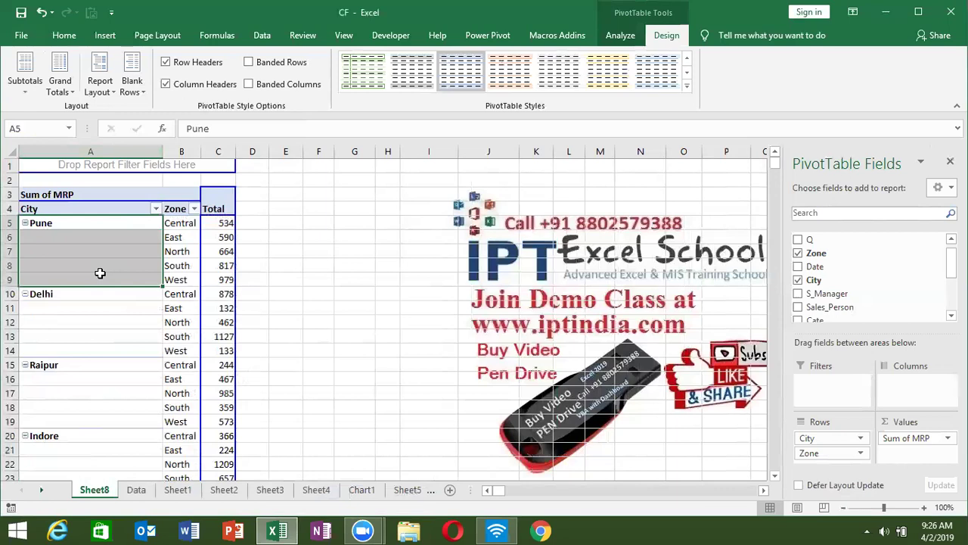
{"action": "left_click", "coordinate": [66, 36]}
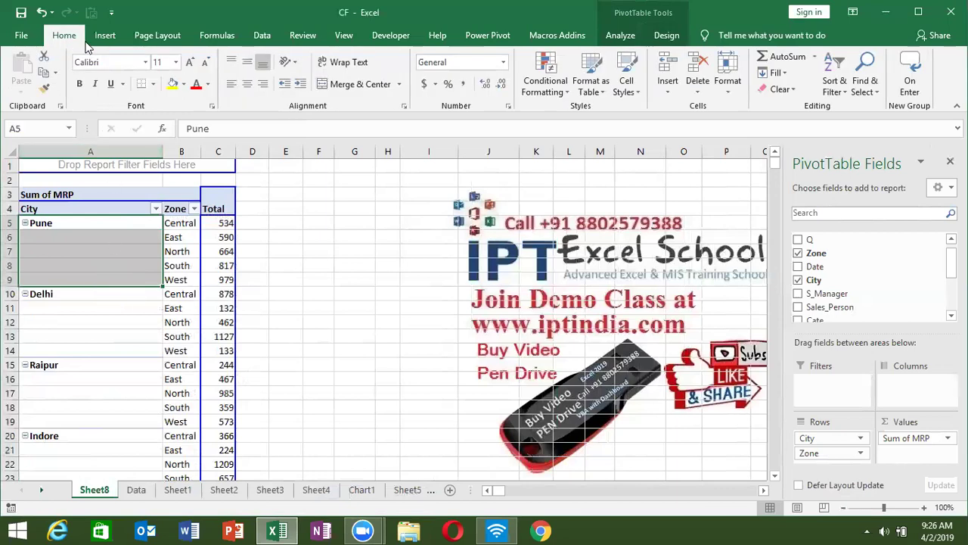
{"action": "left_click", "coordinate": [348, 85]}
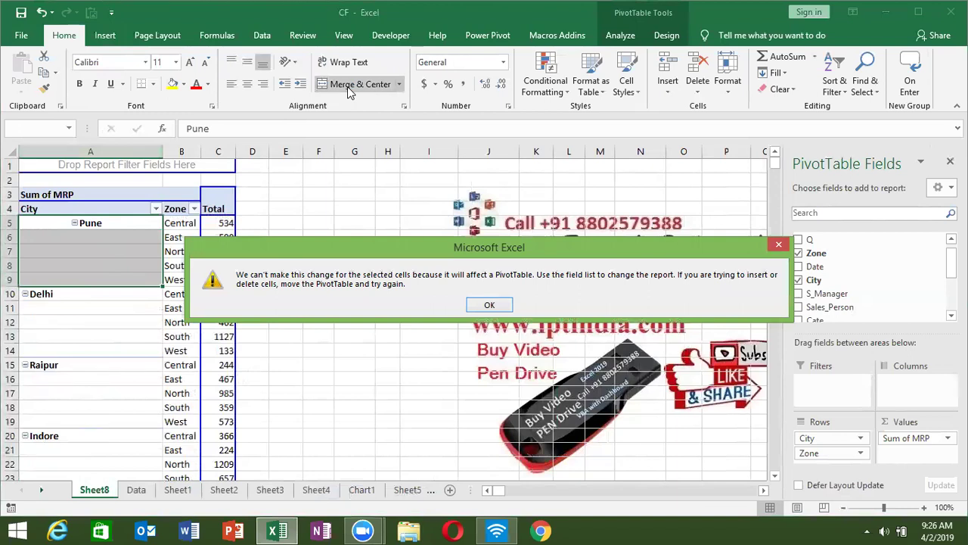
{"action": "left_click", "coordinate": [493, 306]}
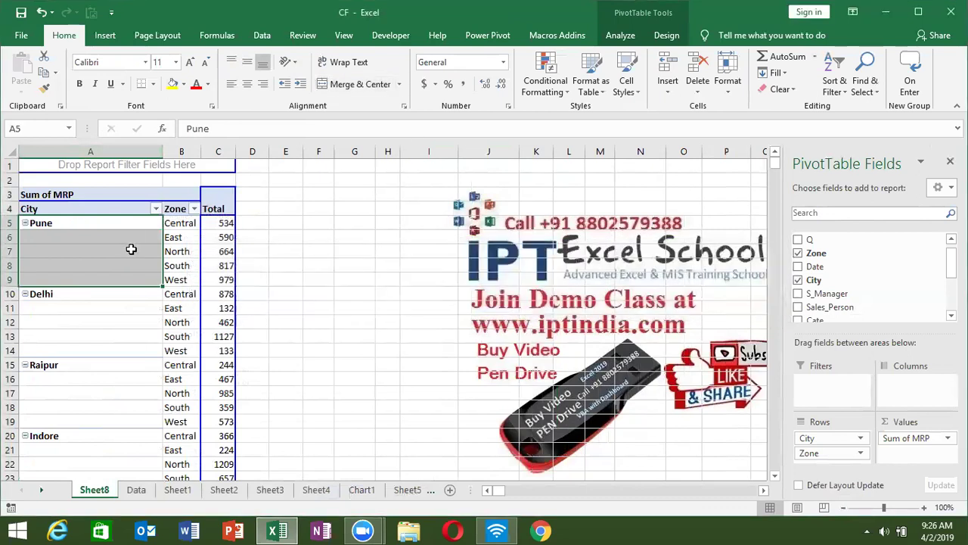
Step: Enable 'Merge and center cells with labels' in PivotTable Options for the city labels
{"action": "right_click", "coordinate": [131, 248]}
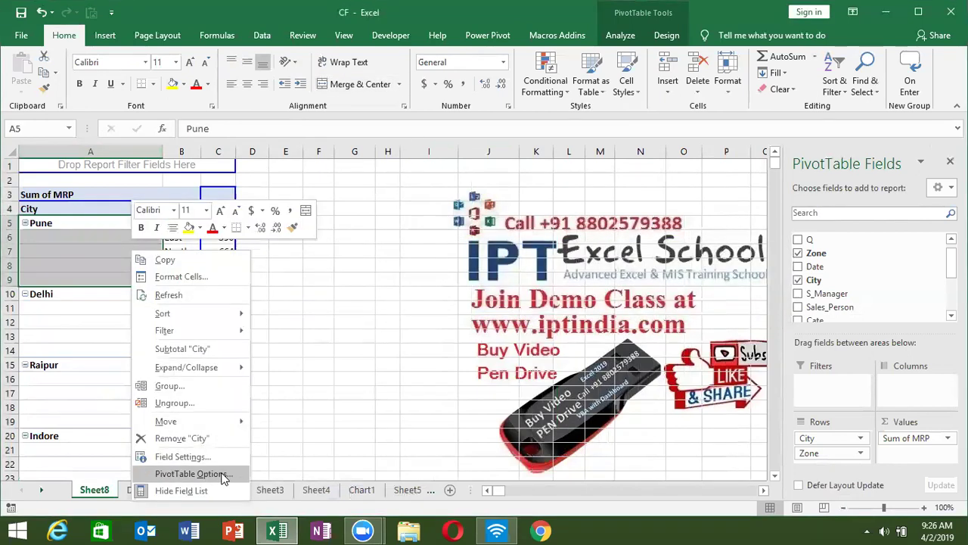
{"action": "left_click", "coordinate": [223, 476]}
{"action": "left_click", "coordinate": [147, 261]}
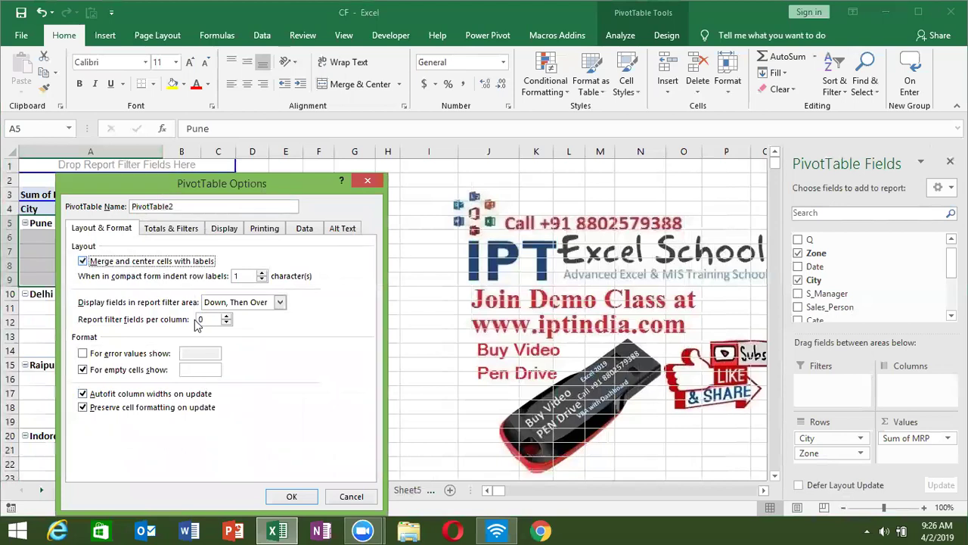
{"action": "left_click", "coordinate": [299, 497]}
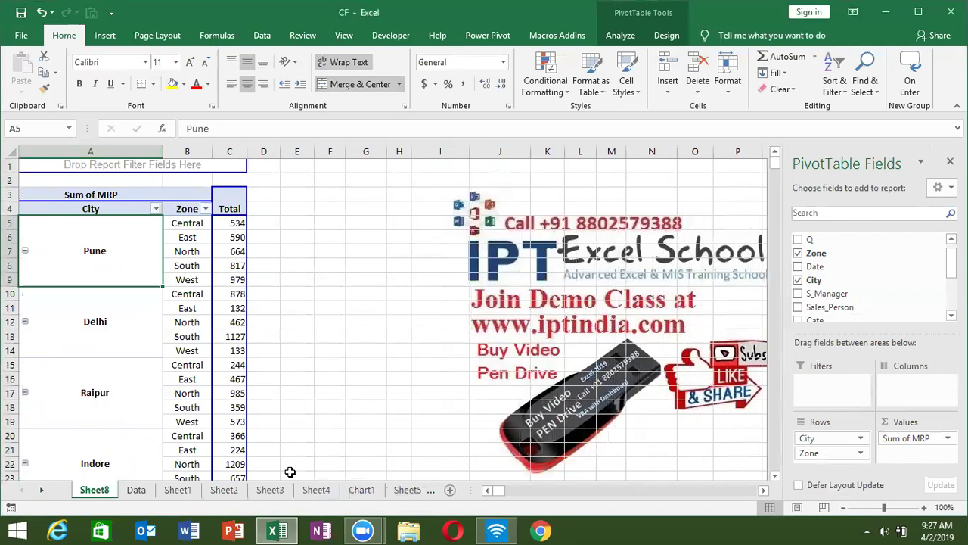
Step: Minimise Excel with Windows+D to reveal the desktop
{"action": "key", "text": "super+d"}
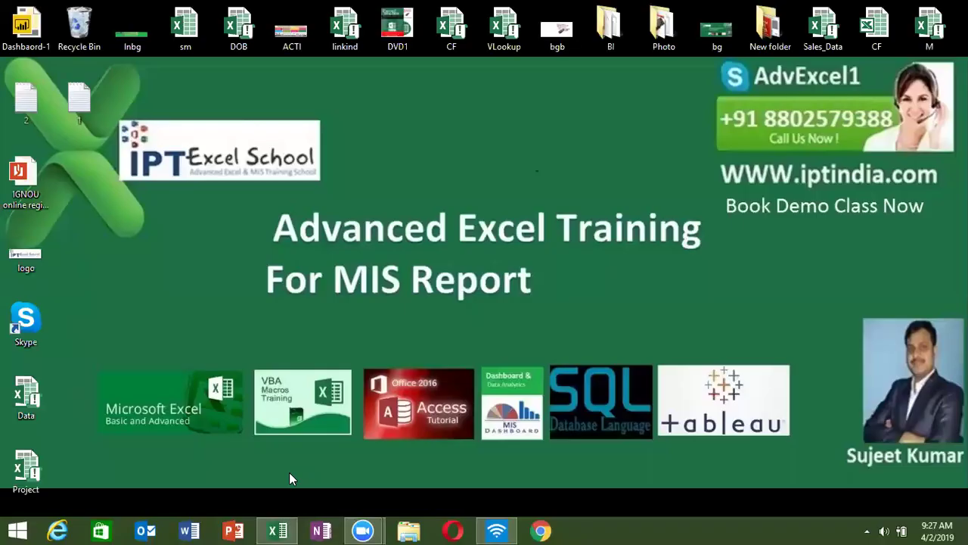